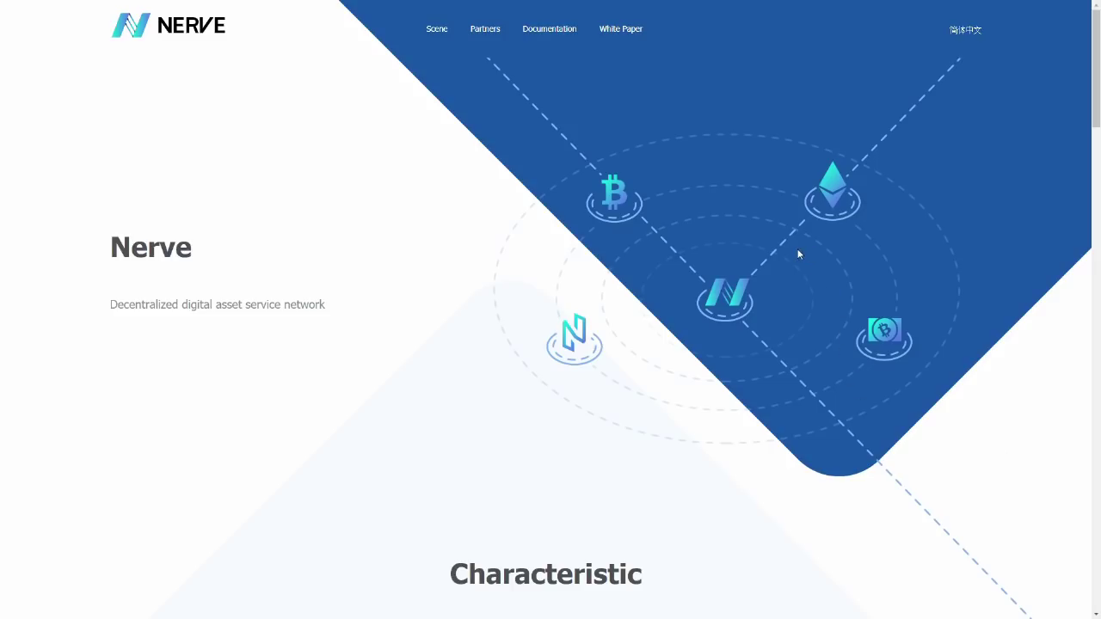
Leave full screen, compare the NULS and NERVE wallet tabs, then return to the Nerve homepage
key("F11")
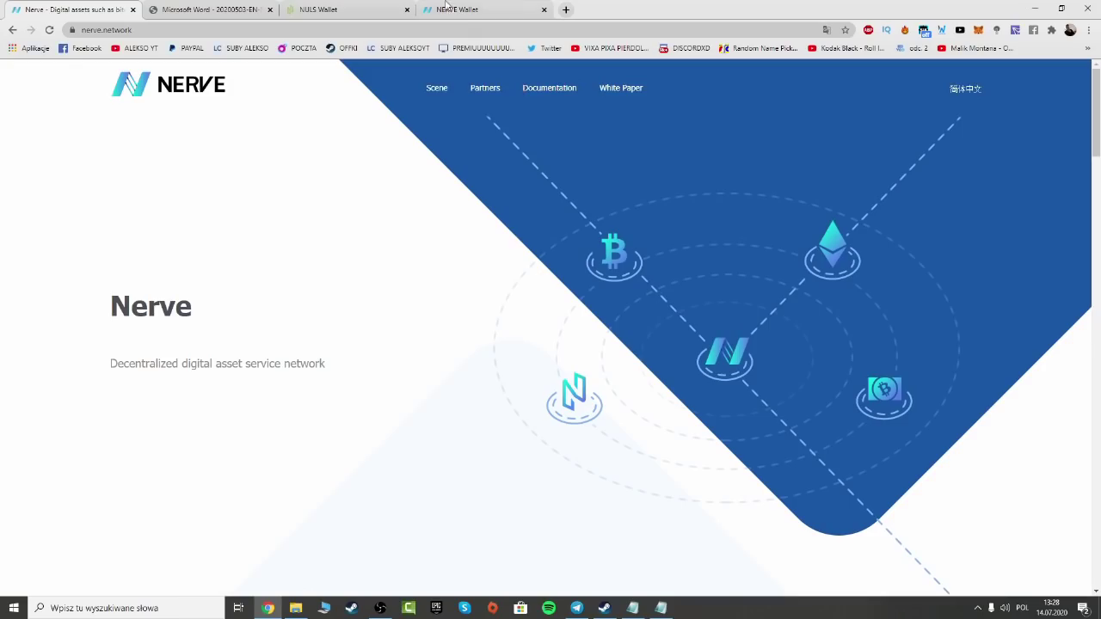
left_click(335, 10)
left_click(465, 10)
left_click(343, 6)
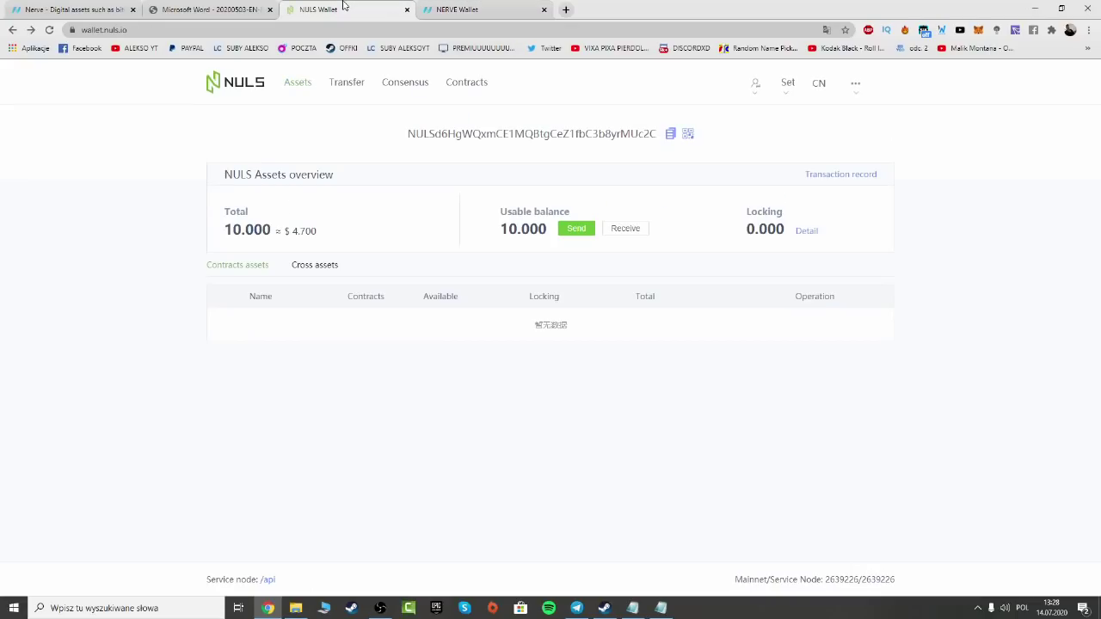
left_click(473, 8)
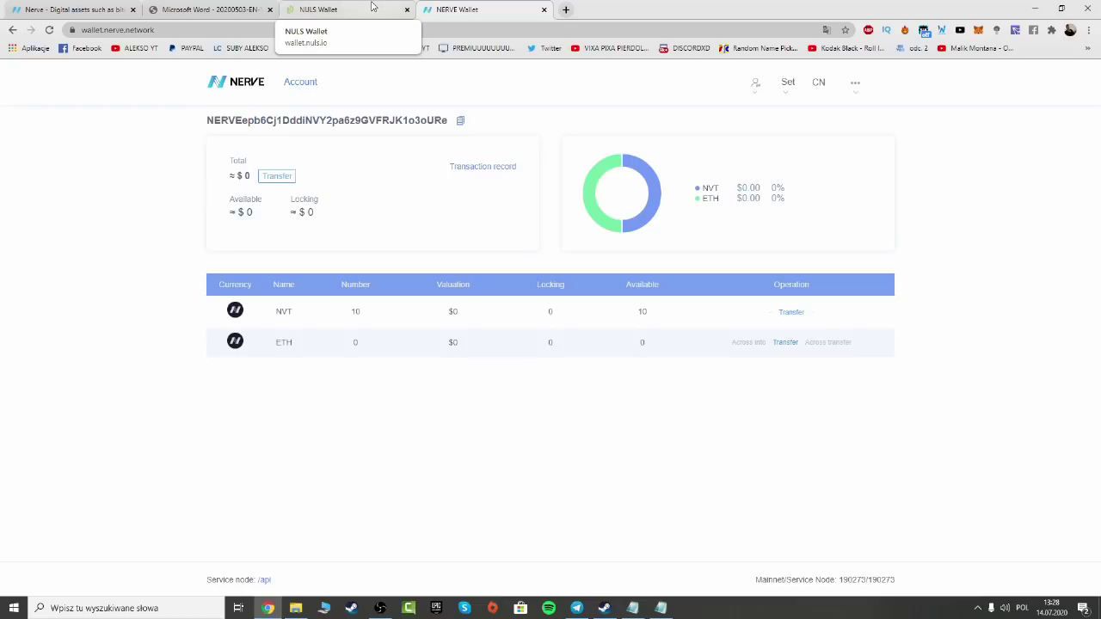
left_click(73, 9)
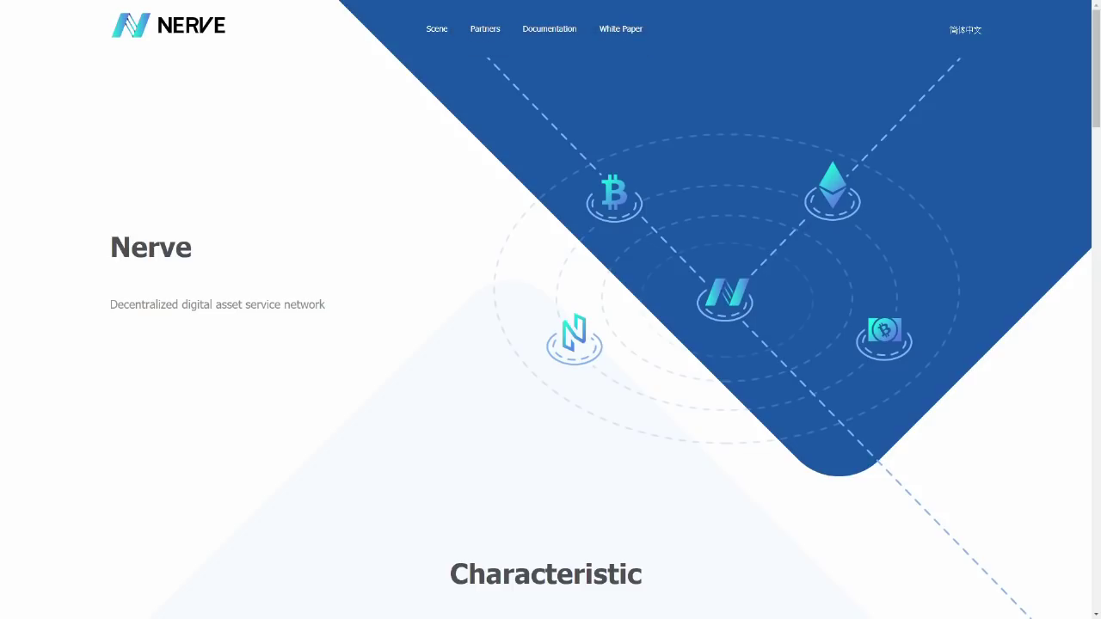
Scroll the Nerve homepage down until the Fast, Convenient and Stable Characteristic cards show
scroll(606, 329, "down", 2)
scroll(607, 330, "down", 1)
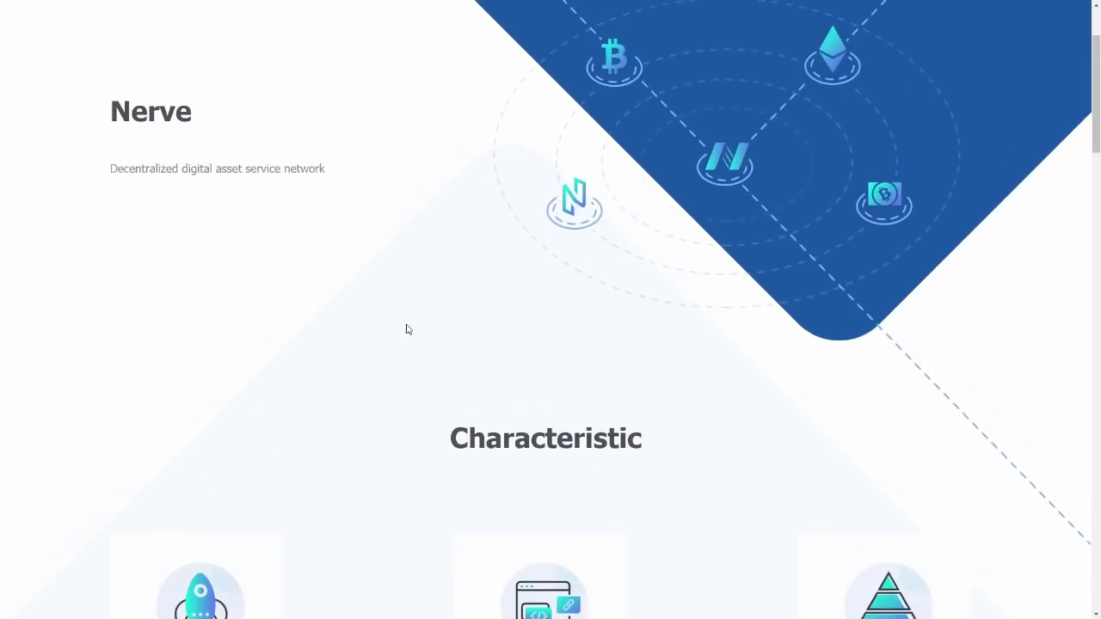
scroll(408, 329, "up", 1)
scroll(491, 324, "down", 3)
scroll(358, 385, "up", 2)
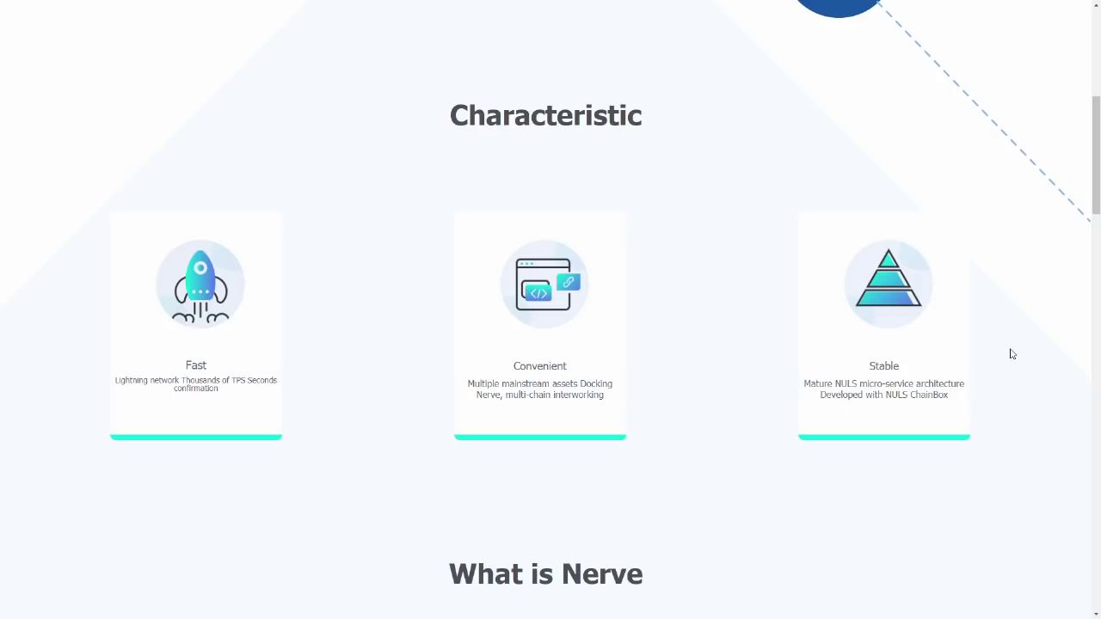
scroll(1011, 354, "down", 3)
Scroll past What is Nerve through the Consensus and Feeding mechanism sections
scroll(602, 258, "down", 2)
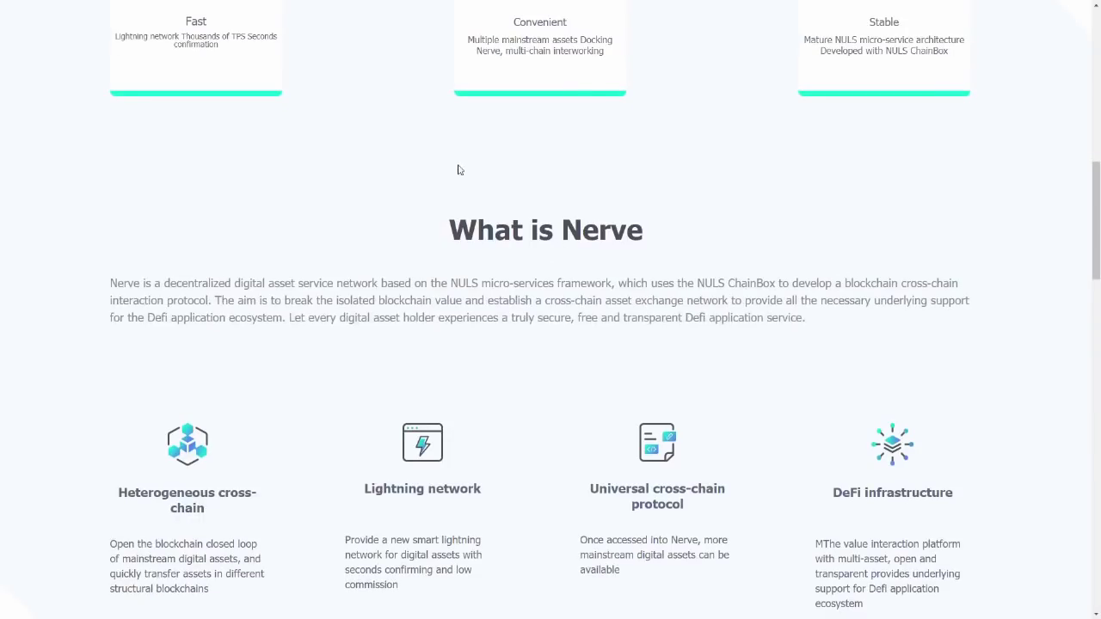
scroll(640, 259, "down", 1)
scroll(469, 257, "down", 1)
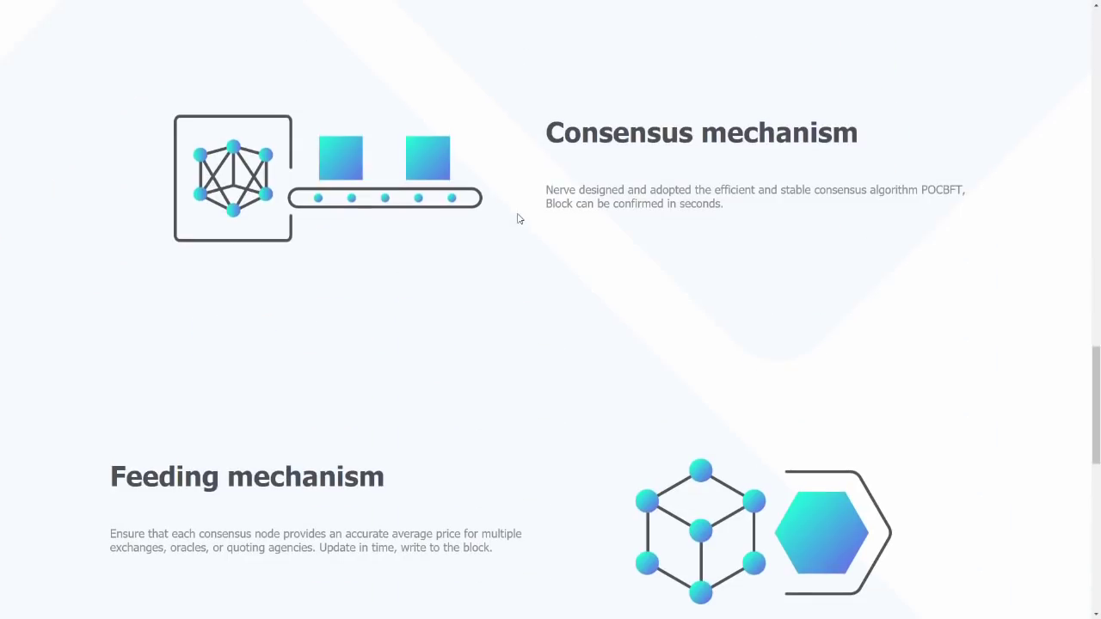
scroll(519, 218, "down", 5)
scroll(519, 219, "down", 4)
scroll(519, 219, "up", 2)
scroll(519, 218, "up", 6)
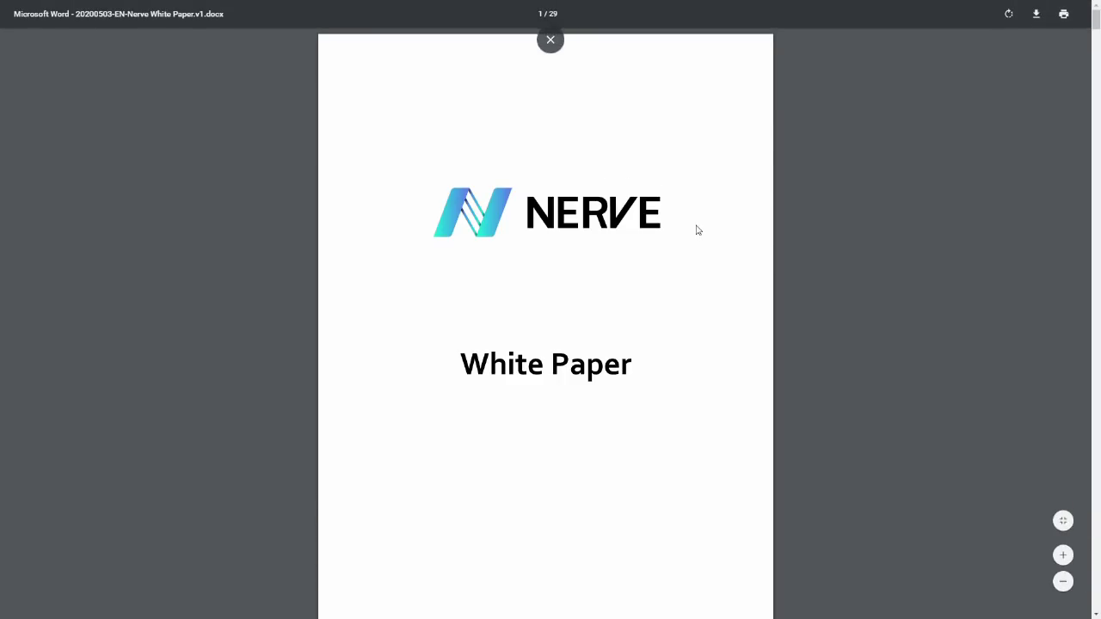
Scroll the white paper past the Table of Contents and Abstract to '1. Background'
scroll(697, 230, "down", 2)
scroll(699, 233, "down", 3)
scroll(699, 232, "down", 2)
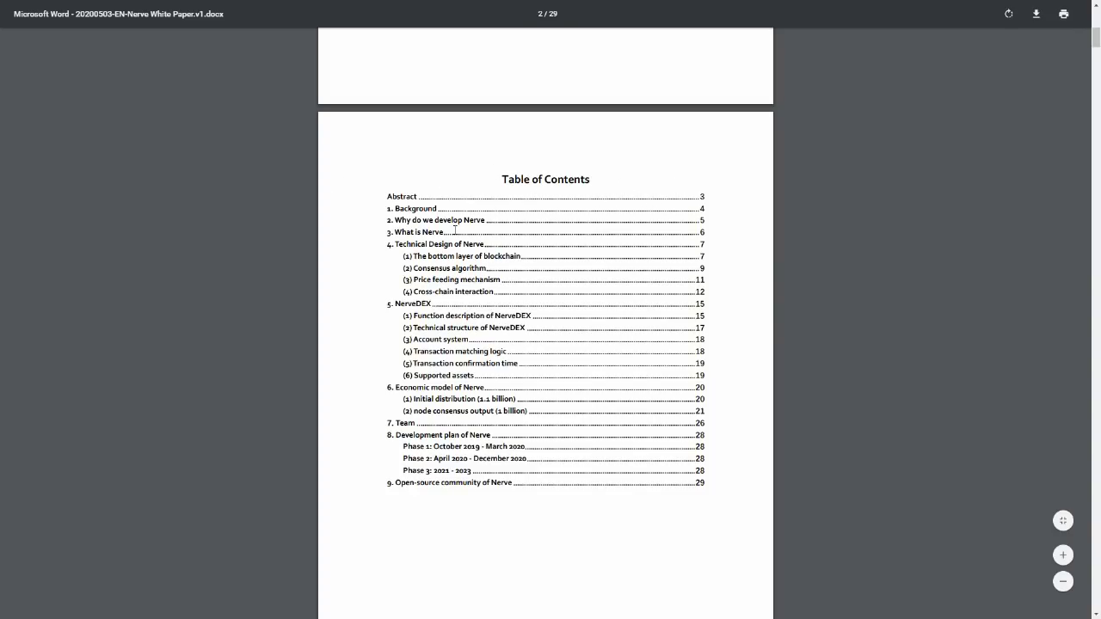
scroll(549, 227, "down", 1)
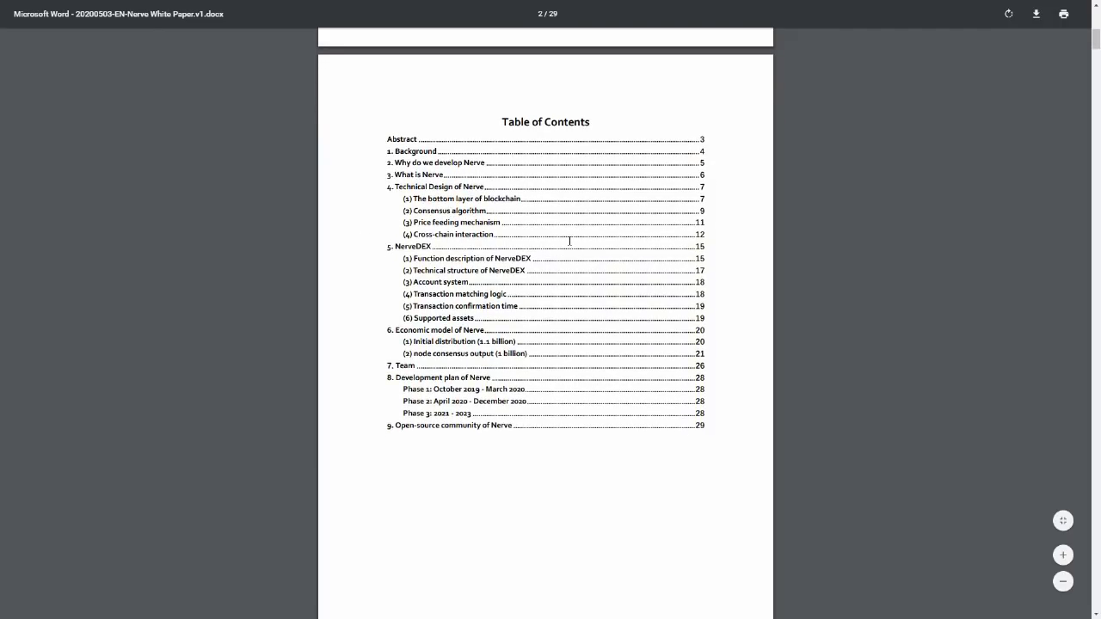
scroll(570, 241, "down", 3)
scroll(570, 241, "down", 2)
scroll(593, 172, "down", 3)
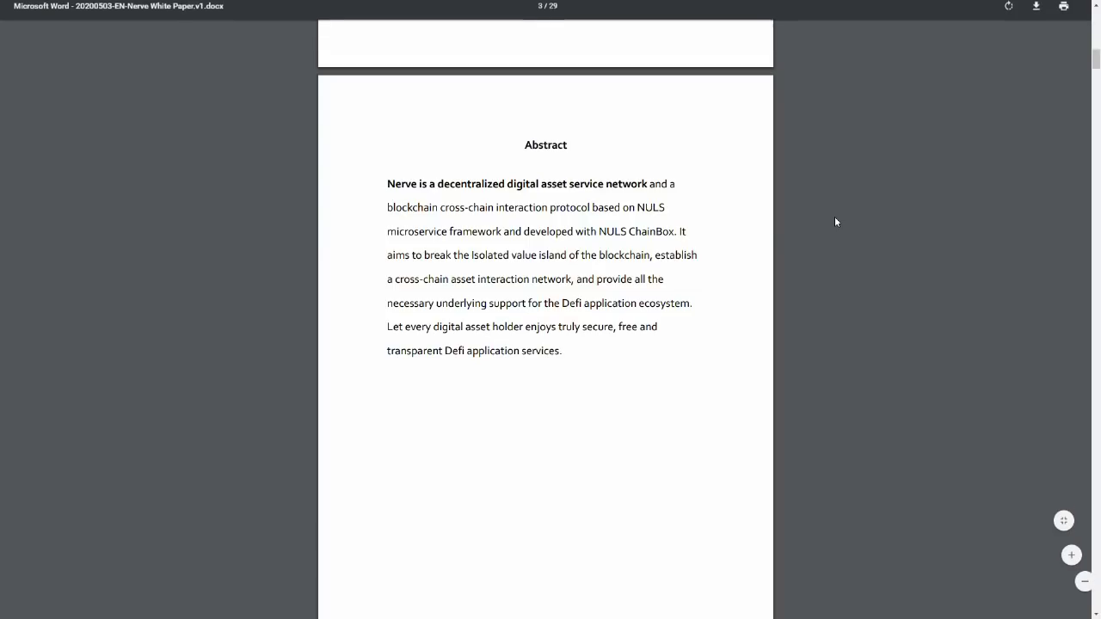
scroll(835, 222, "down", 4)
scroll(834, 223, "down", 5)
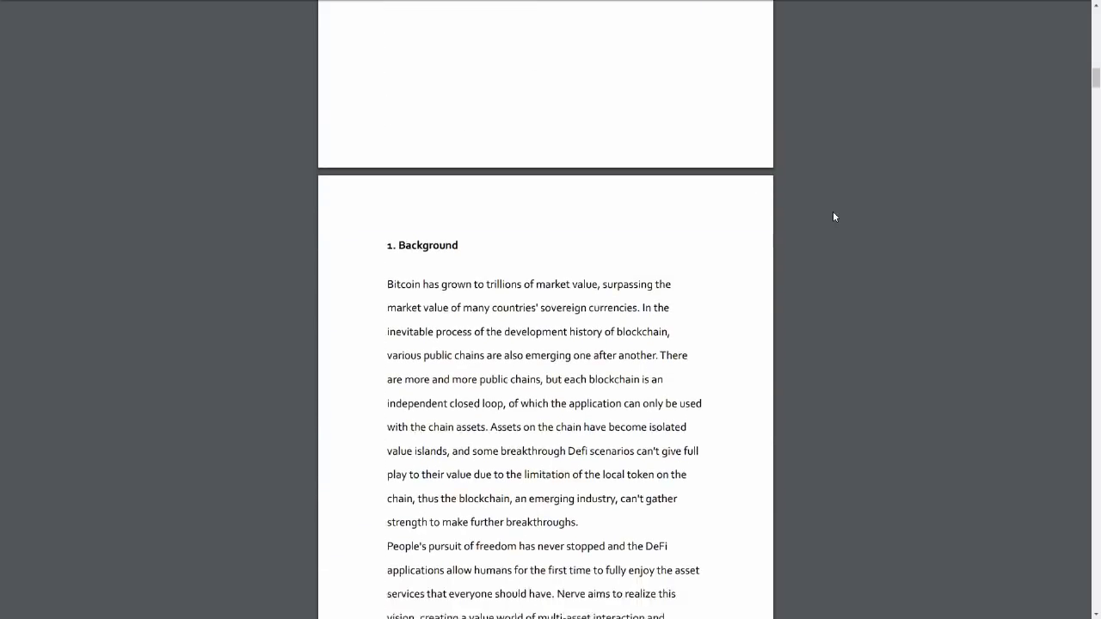
scroll(833, 215, "down", 2)
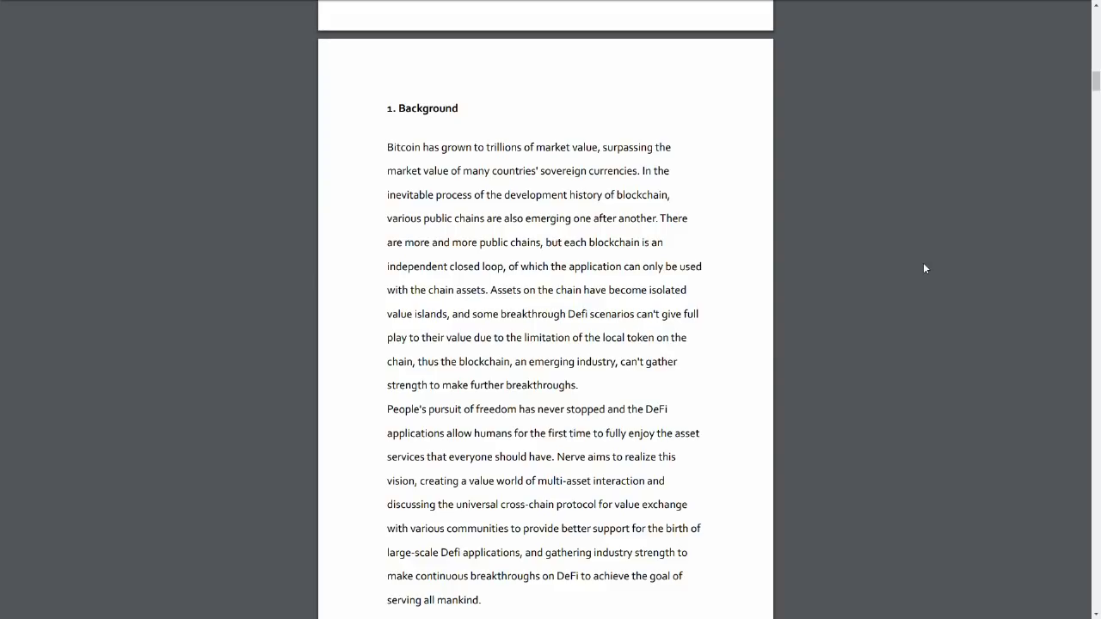
scroll(925, 268, "down", 1)
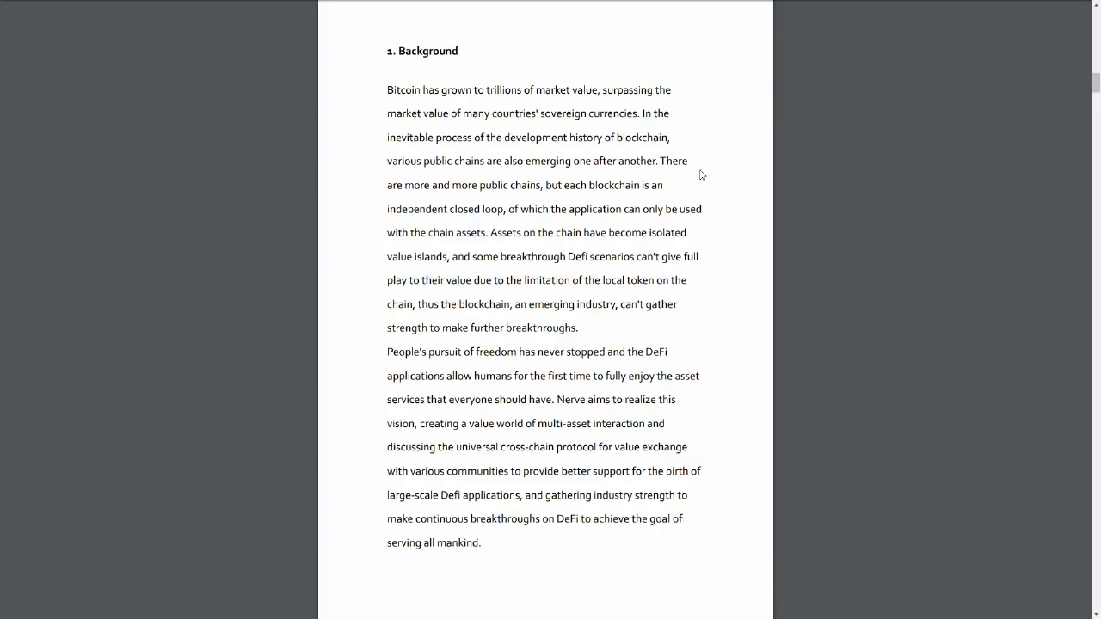
scroll(701, 174, "down", 4)
Read '2. Why do we develop Nerve' down to the NULS ecosystem paragraphs
scroll(671, 189, "down", 1)
scroll(602, 204, "down", 1)
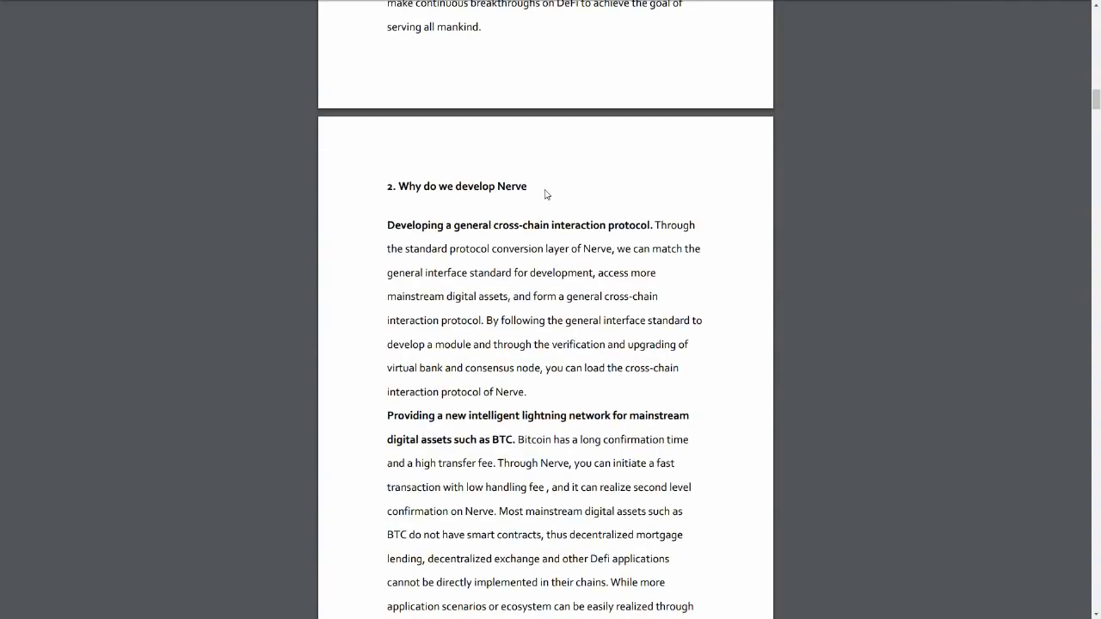
scroll(603, 203, "down", 1)
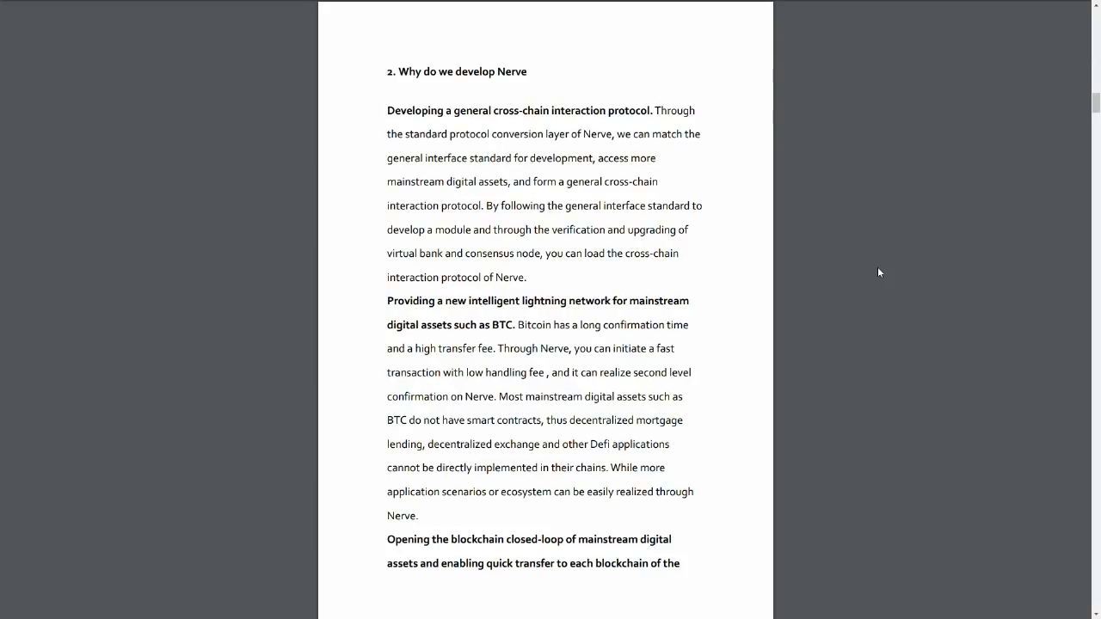
scroll(850, 265, "down", 2)
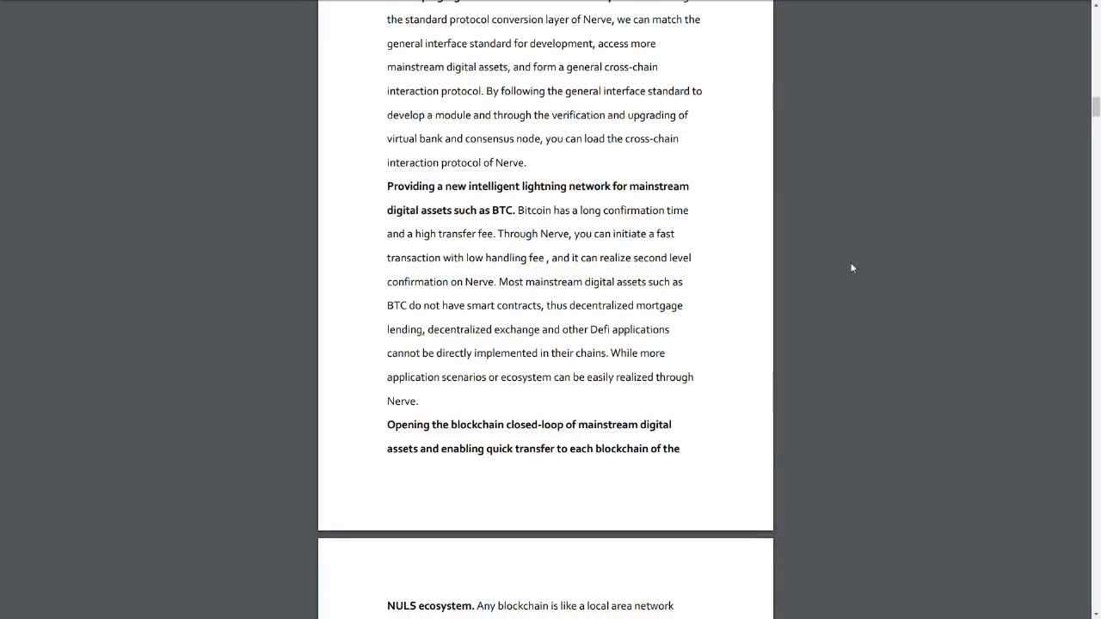
scroll(848, 260, "down", 1)
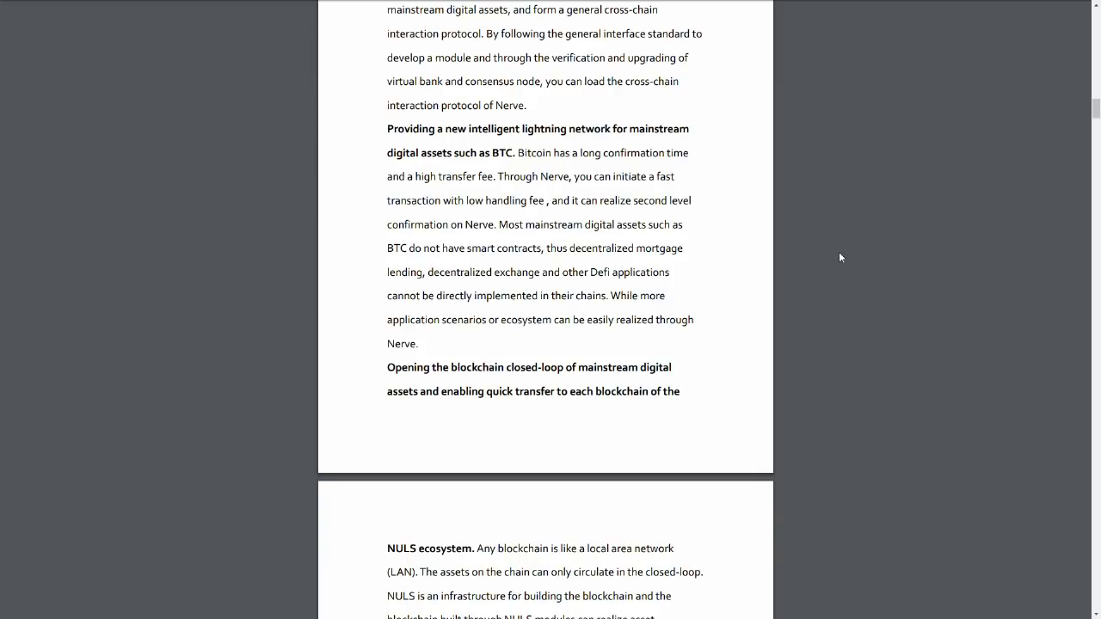
scroll(809, 274, "down", 2)
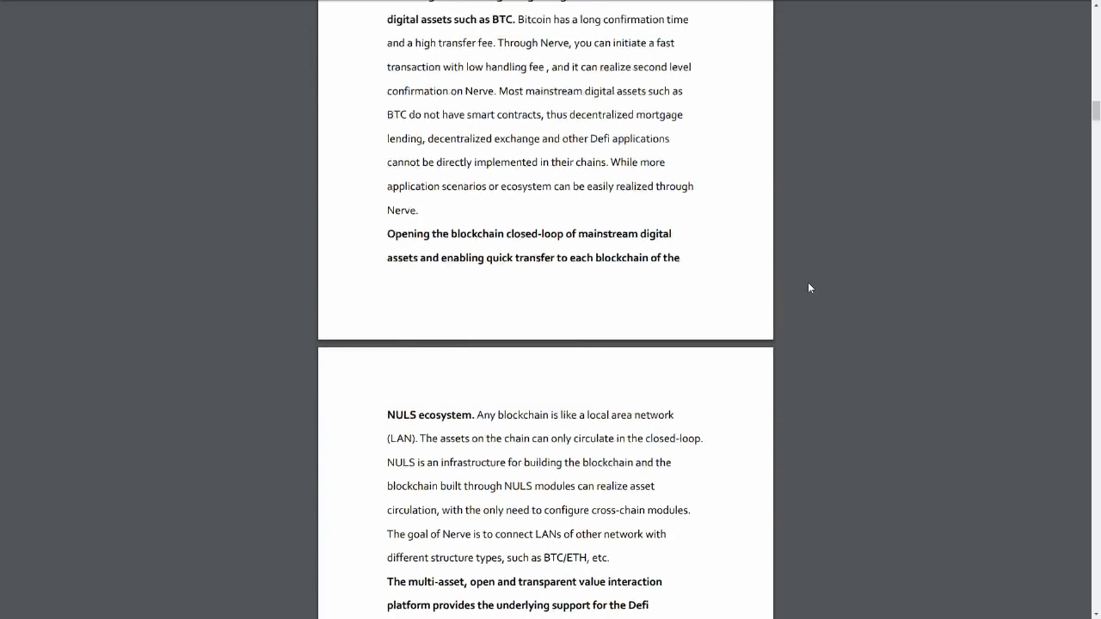
scroll(731, 305, "up", 5)
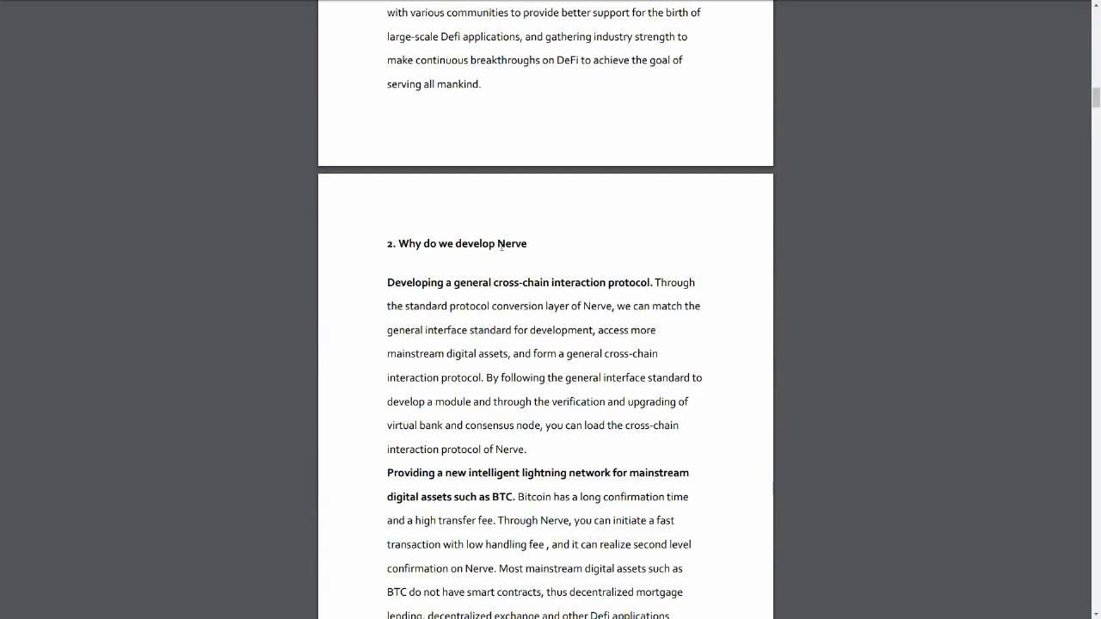
left_click_drag(499, 246, 548, 245)
Clear the stray text selection and scroll to the Virtual Bank / Consensus Nodes / All Nodes pyramid
left_click(549, 249)
scroll(616, 245, "down", 4)
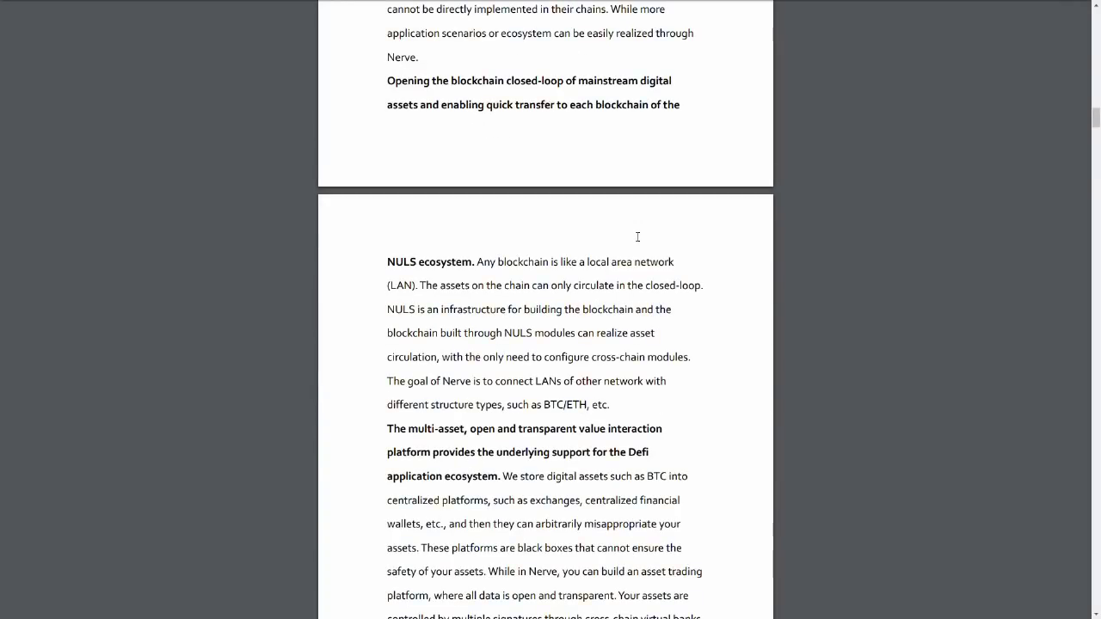
scroll(629, 243, "down", 3)
scroll(627, 243, "down", 1)
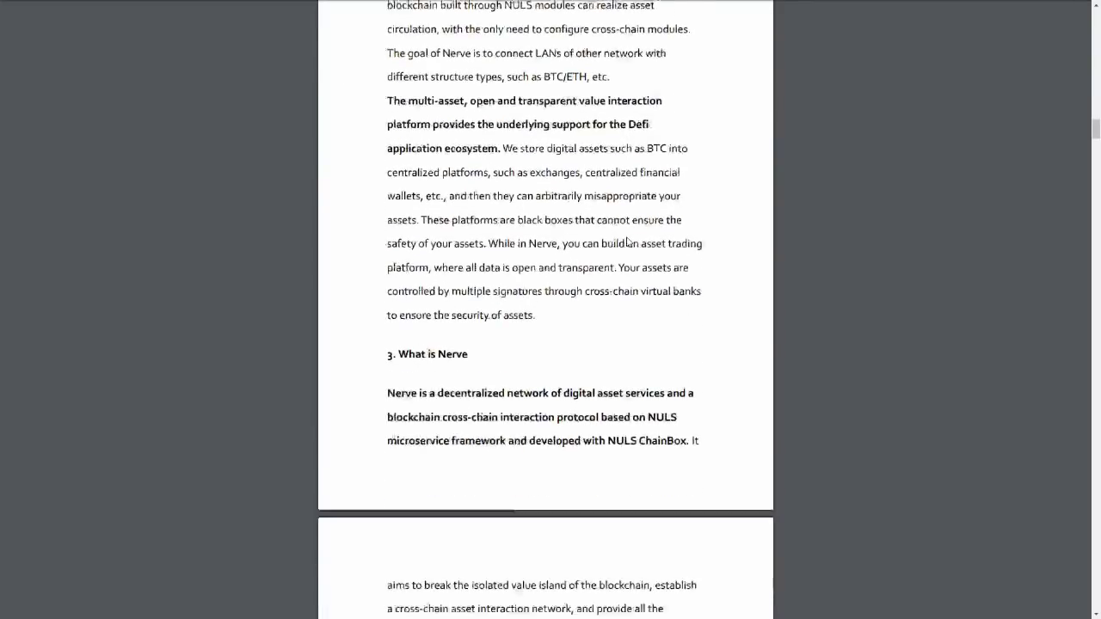
scroll(511, 278, "down", 1)
scroll(648, 300, "down", 1)
scroll(649, 301, "down", 3)
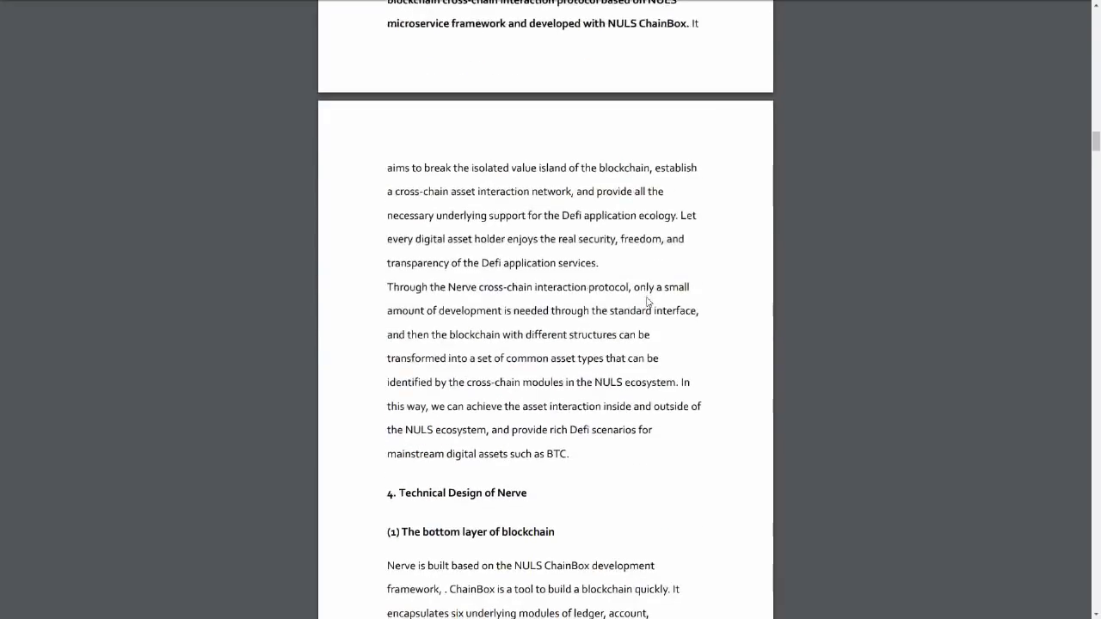
scroll(649, 302, "down", 3)
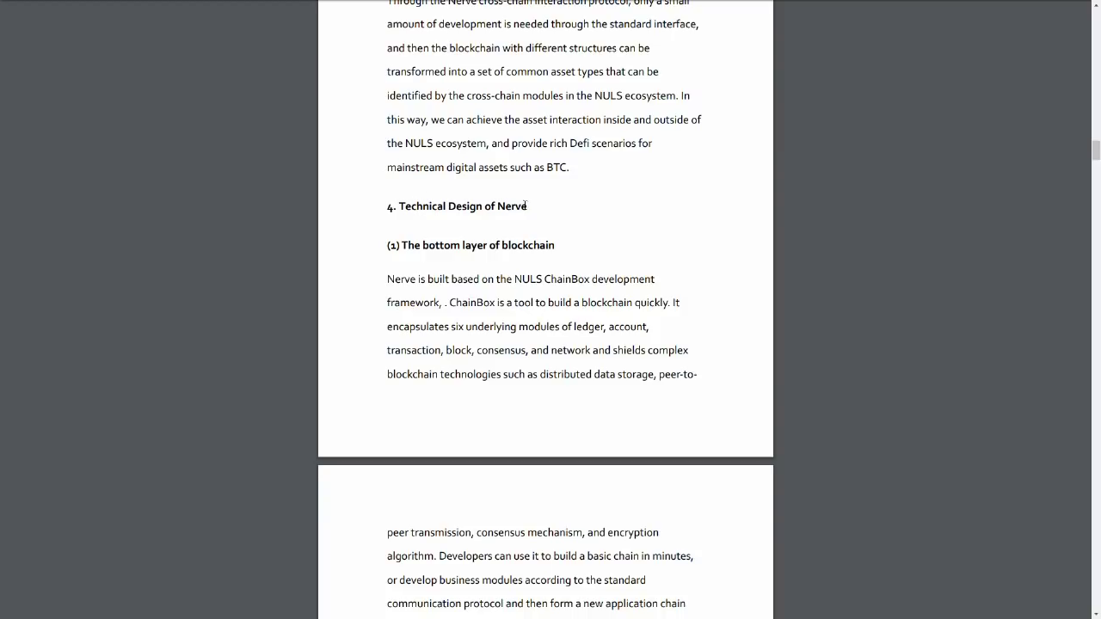
scroll(477, 238, "down", 2)
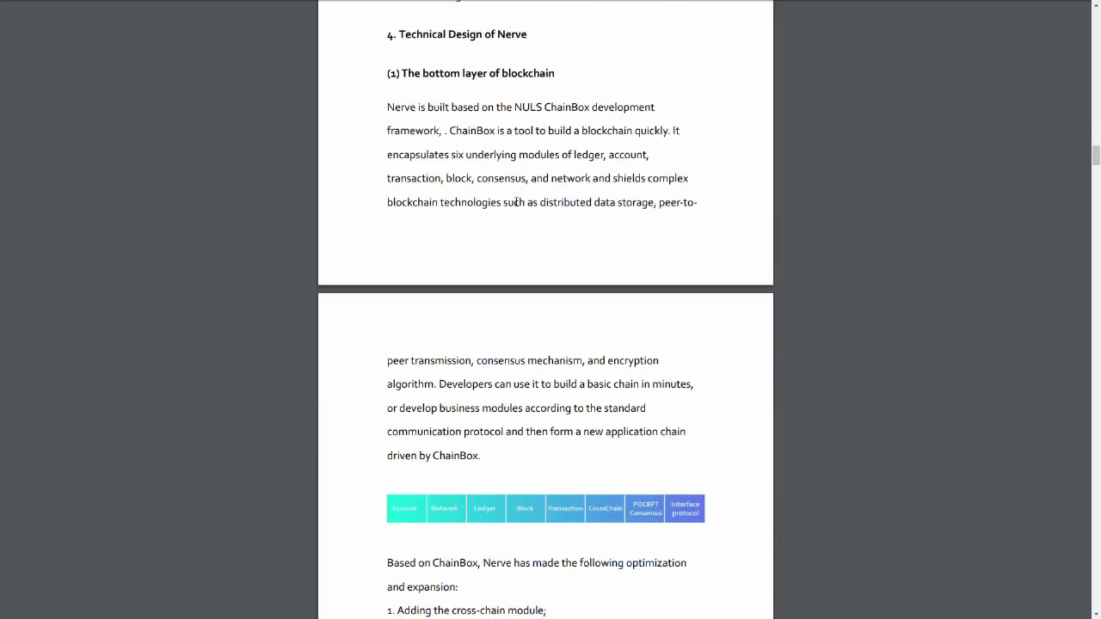
scroll(517, 202, "down", 2)
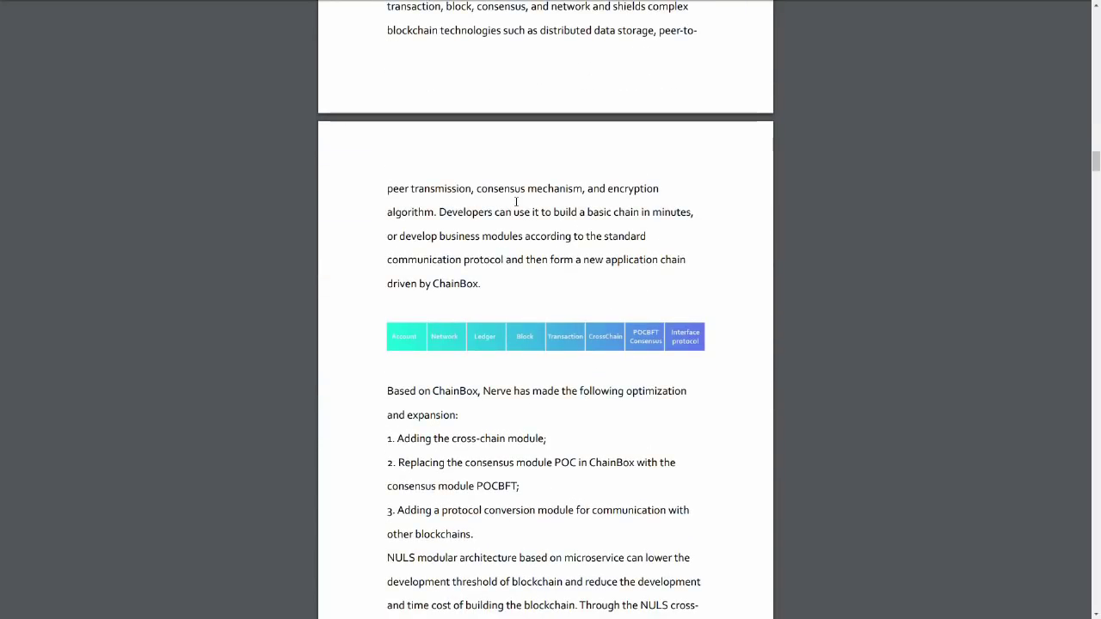
scroll(516, 202, "down", 1)
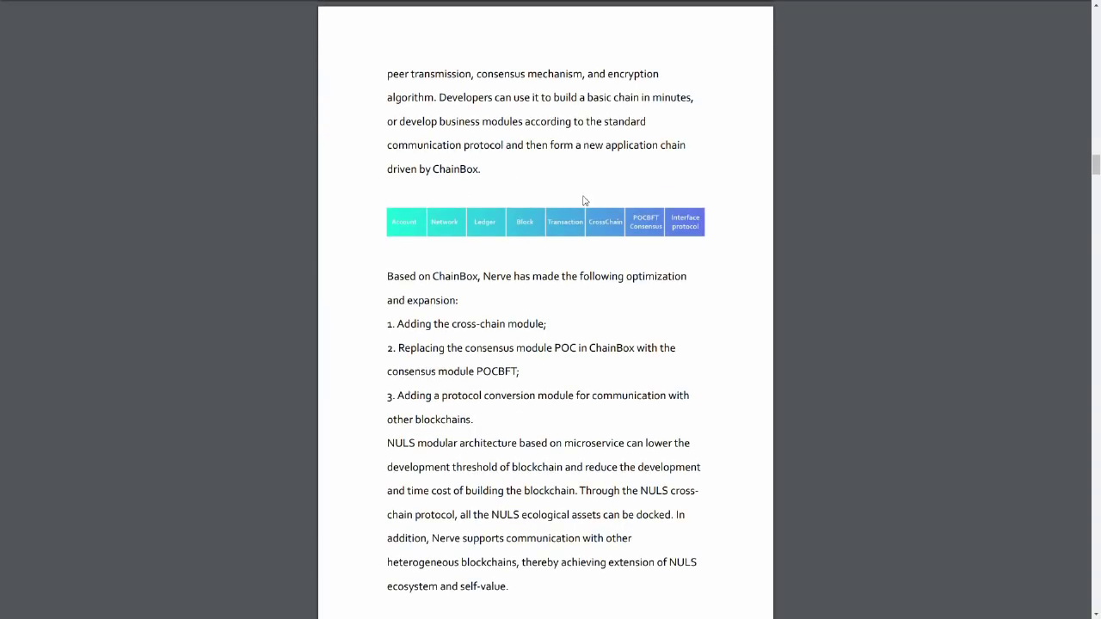
scroll(583, 201, "up", 2)
scroll(460, 286, "down", 1)
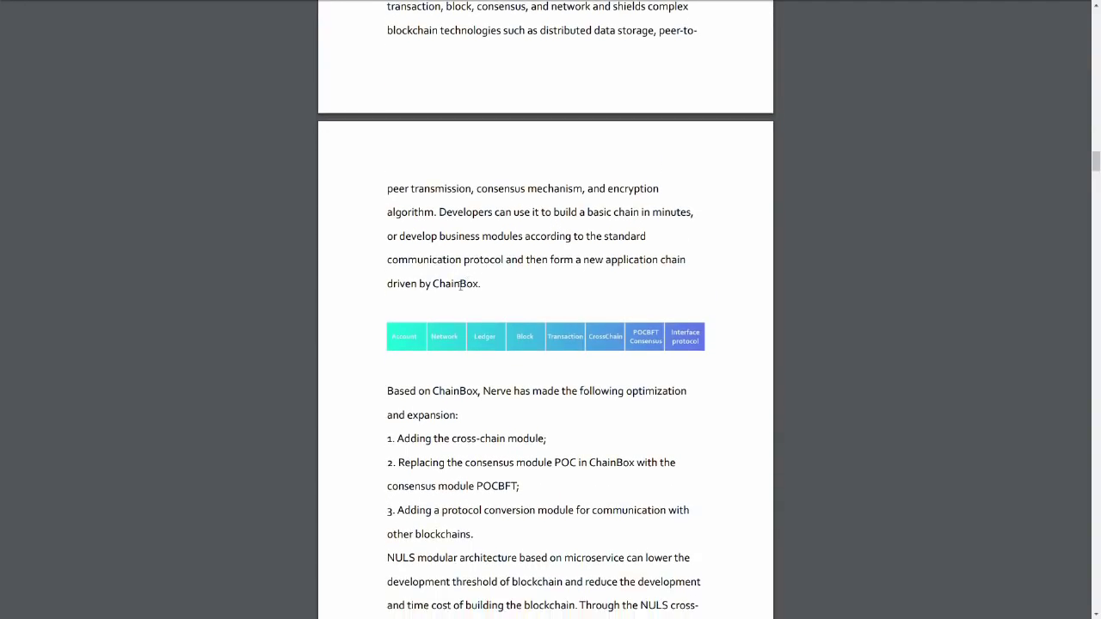
scroll(455, 328, "down", 2)
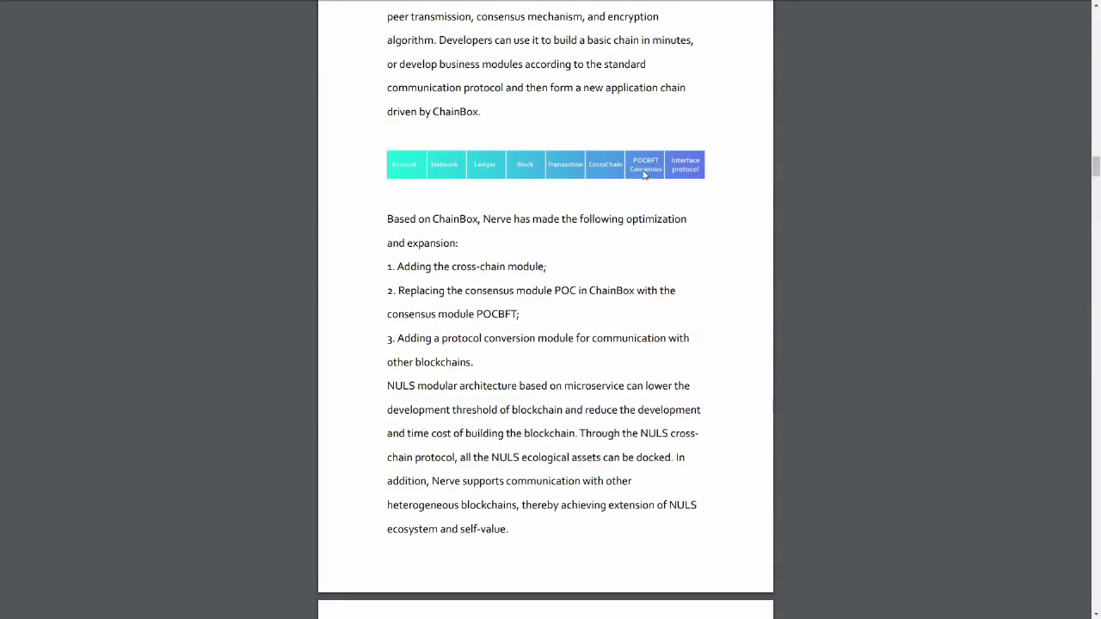
scroll(583, 159, "down", 3)
scroll(573, 163, "down", 1)
scroll(574, 164, "down", 1)
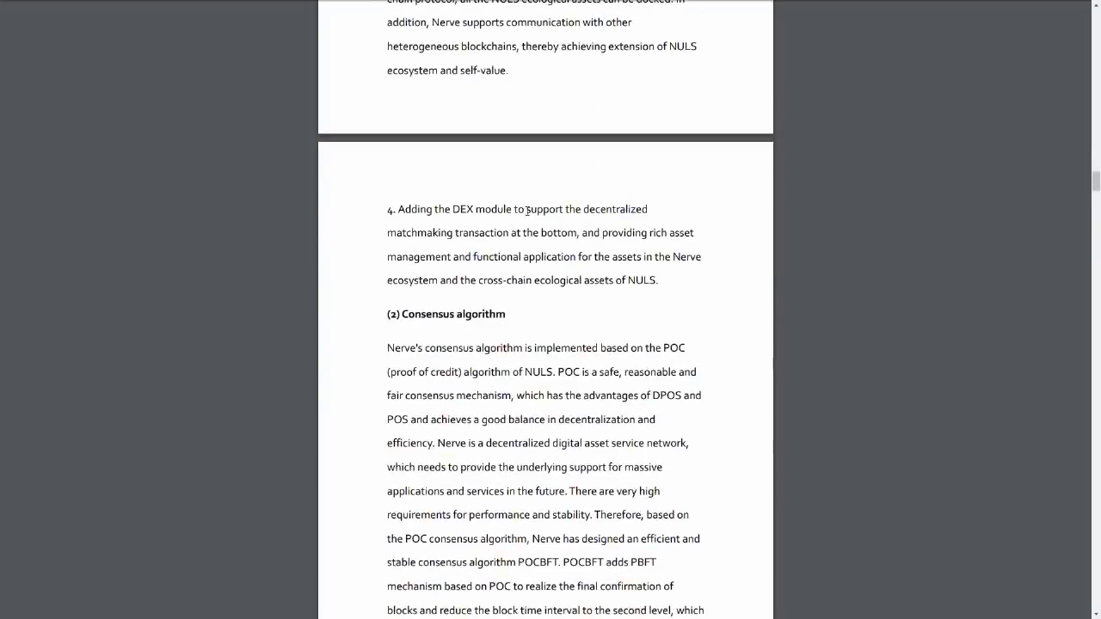
scroll(528, 210, "down", 2)
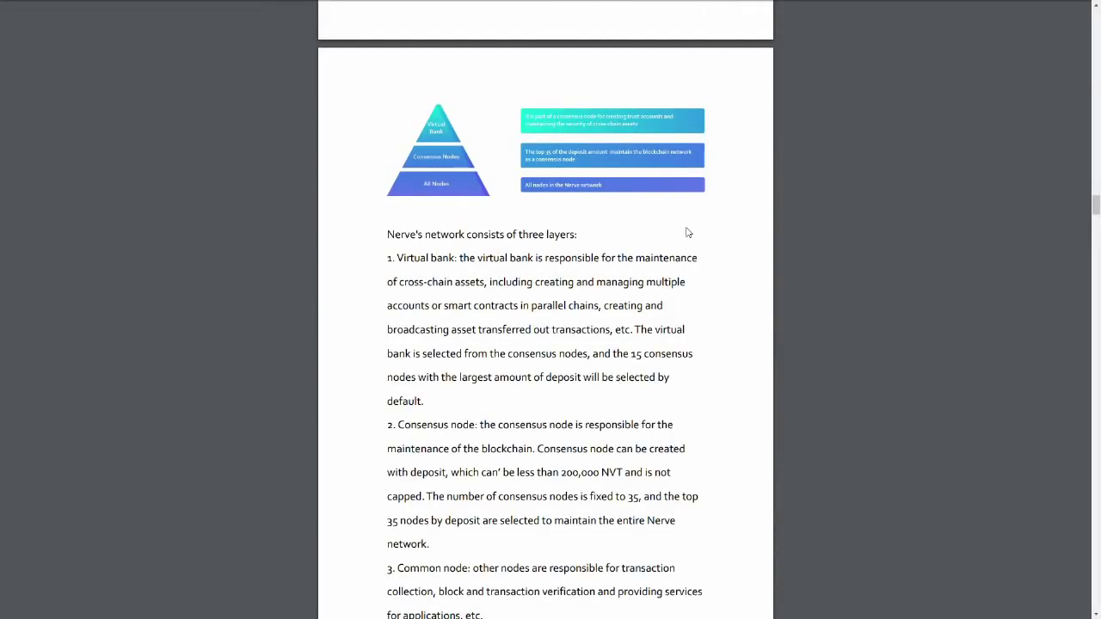
Scroll past price feeding to '(4) Cross-chain interaction' and its BTC deposit example
scroll(684, 233, "down", 1)
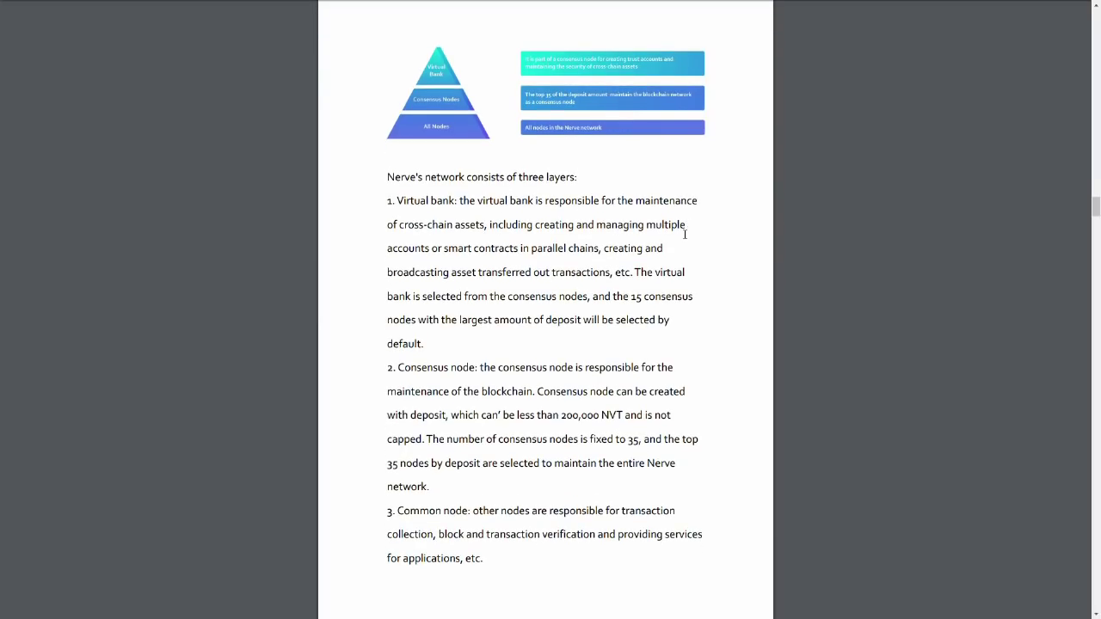
scroll(685, 234, "down", 1)
scroll(685, 234, "down", 2)
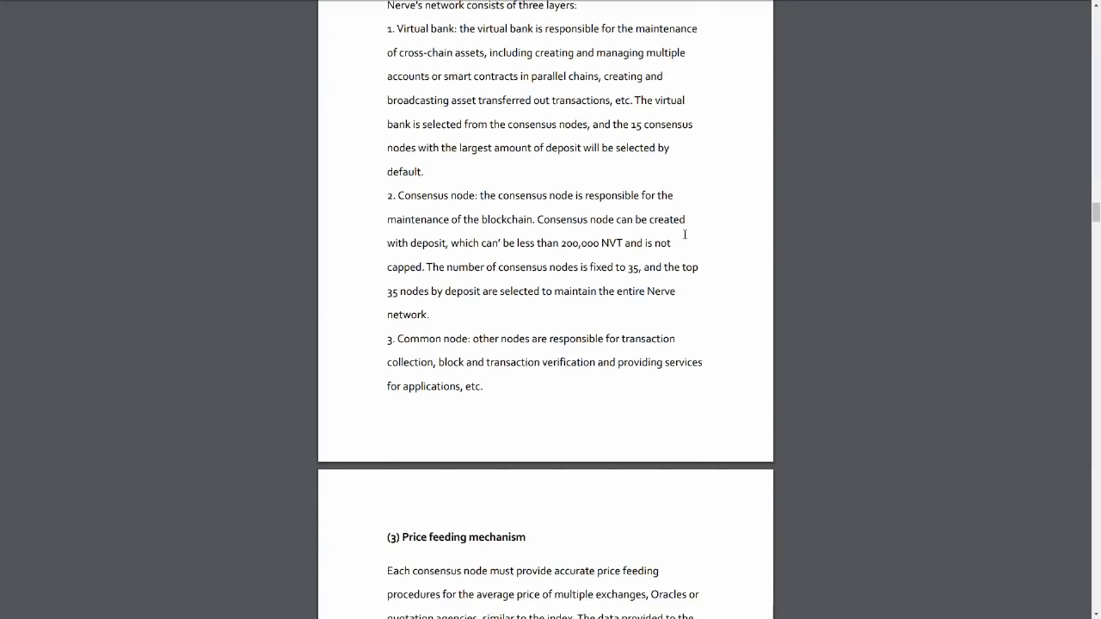
scroll(686, 235, "down", 3)
scroll(688, 239, "down", 2)
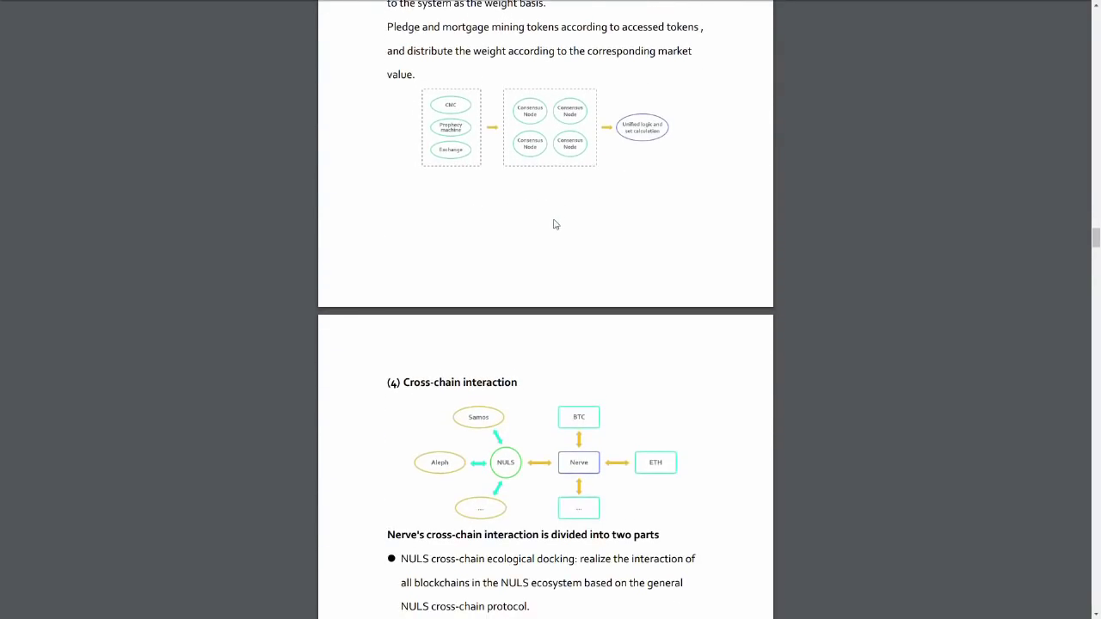
scroll(547, 210, "down", 2)
scroll(542, 207, "down", 2)
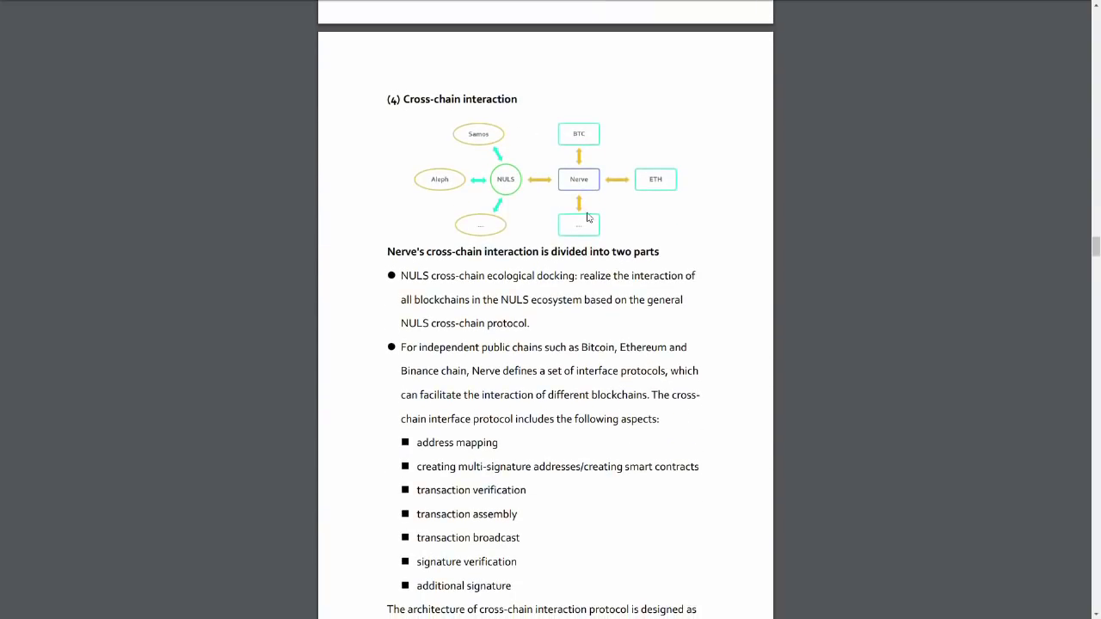
scroll(774, 237, "down", 2)
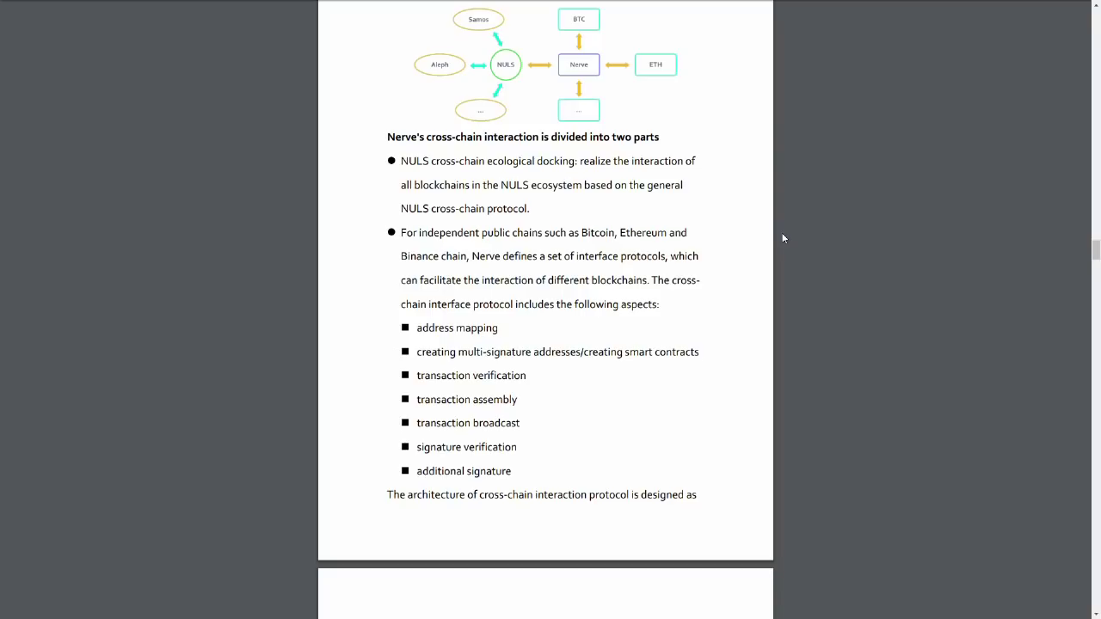
scroll(794, 233, "down", 2)
Scroll through NerveDEX to the staking weight coefficient table, then exit fullscreen
scroll(794, 233, "down", 3)
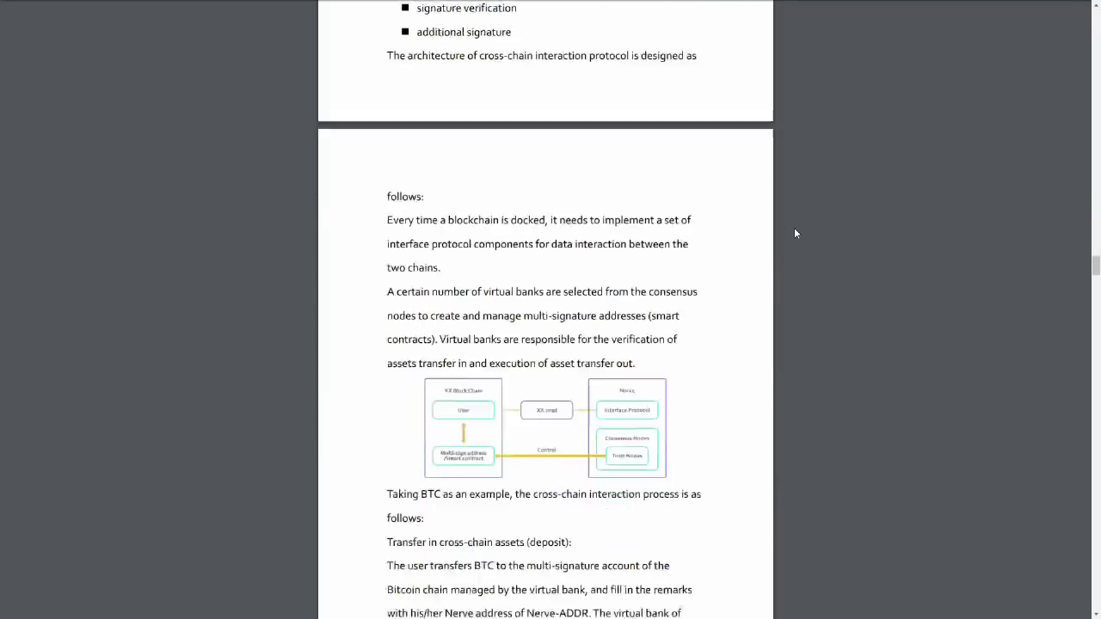
scroll(795, 234, "down", 2)
scroll(602, 224, "down", 4)
scroll(573, 214, "down", 4)
scroll(573, 214, "down", 6)
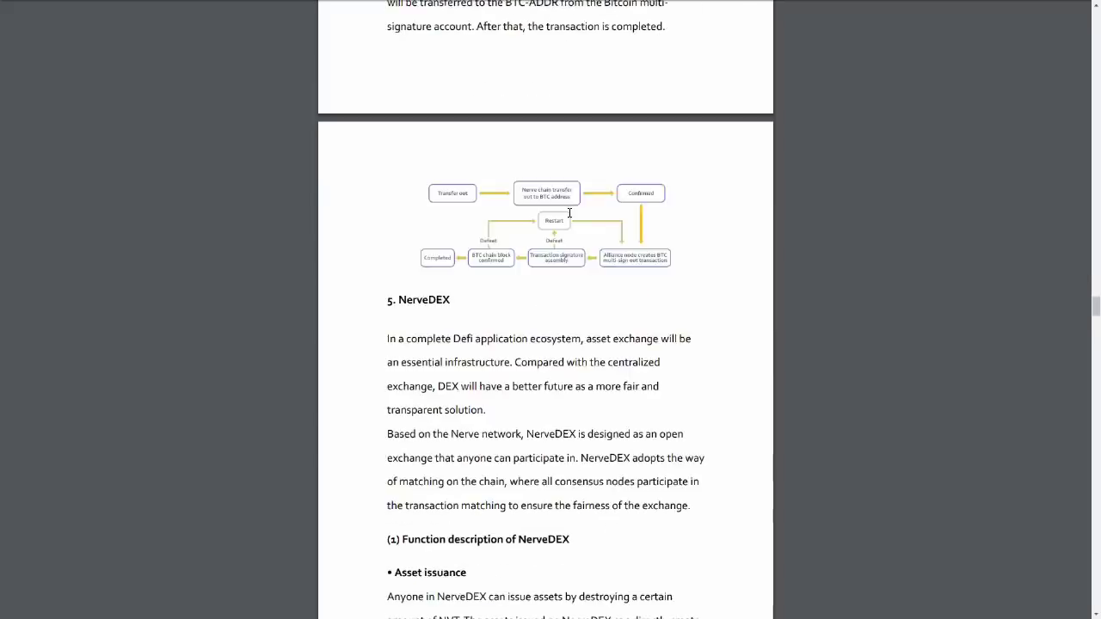
scroll(573, 248, "down", 2)
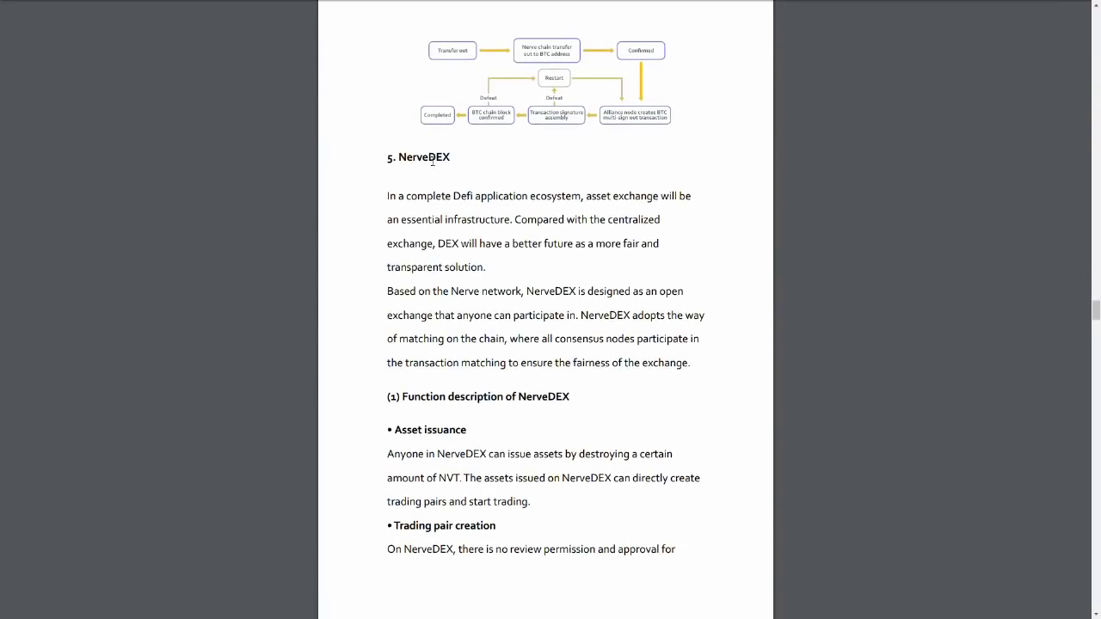
scroll(473, 177, "down", 4)
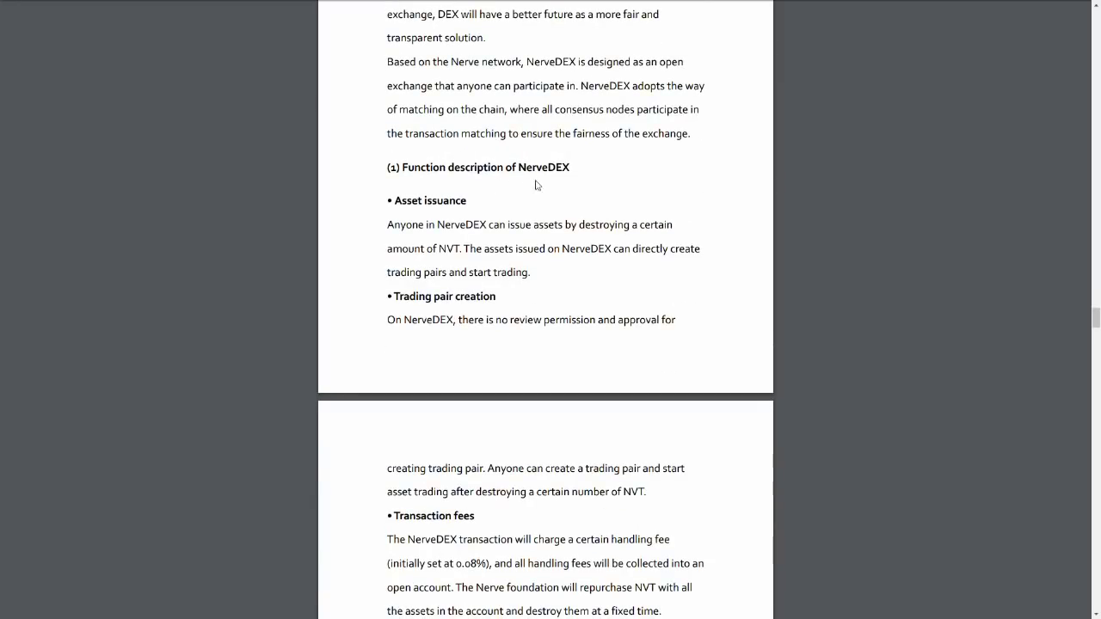
scroll(578, 190, "down", 1)
scroll(579, 191, "down", 5)
scroll(580, 192, "down", 5)
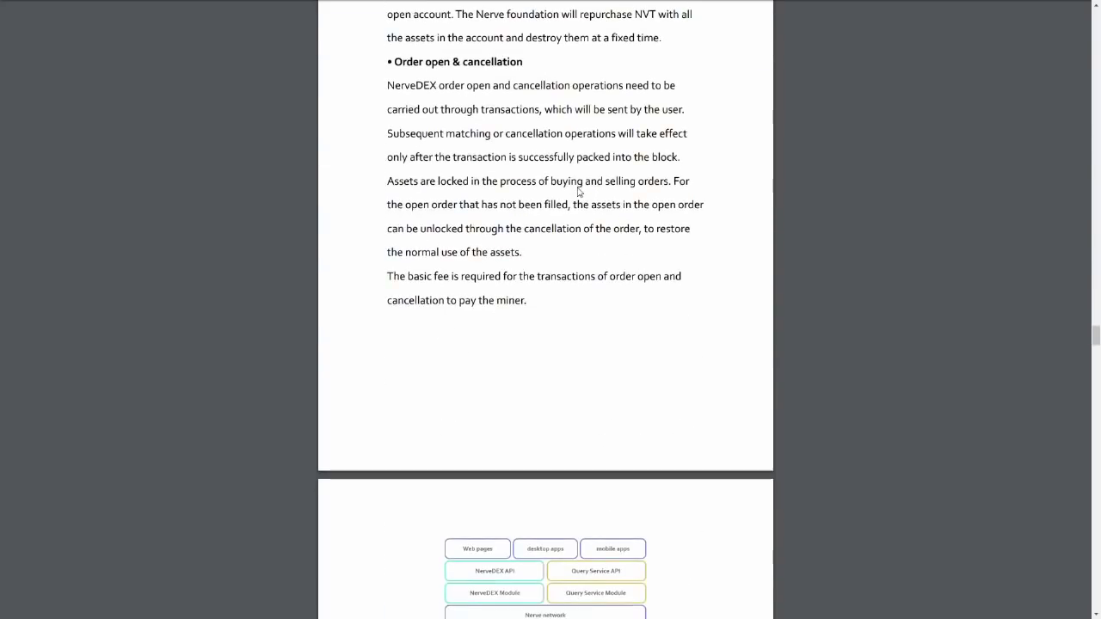
scroll(579, 192, "down", 4)
scroll(585, 192, "down", 5)
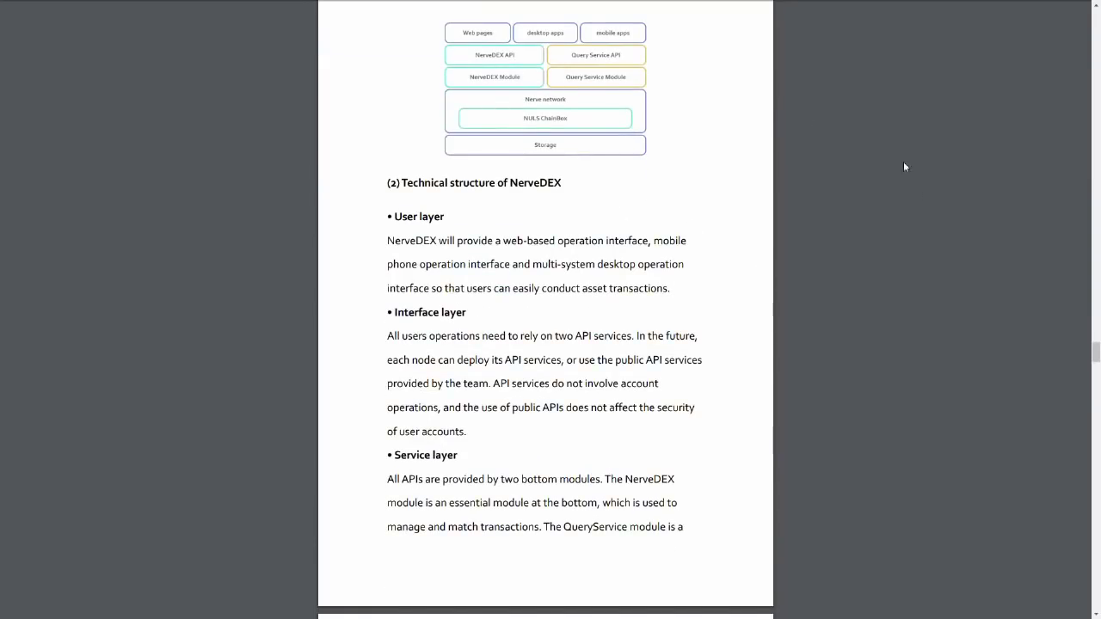
scroll(644, 310, "down", 3)
scroll(644, 310, "down", 5)
scroll(643, 308, "down", 3)
scroll(644, 306, "down", 5)
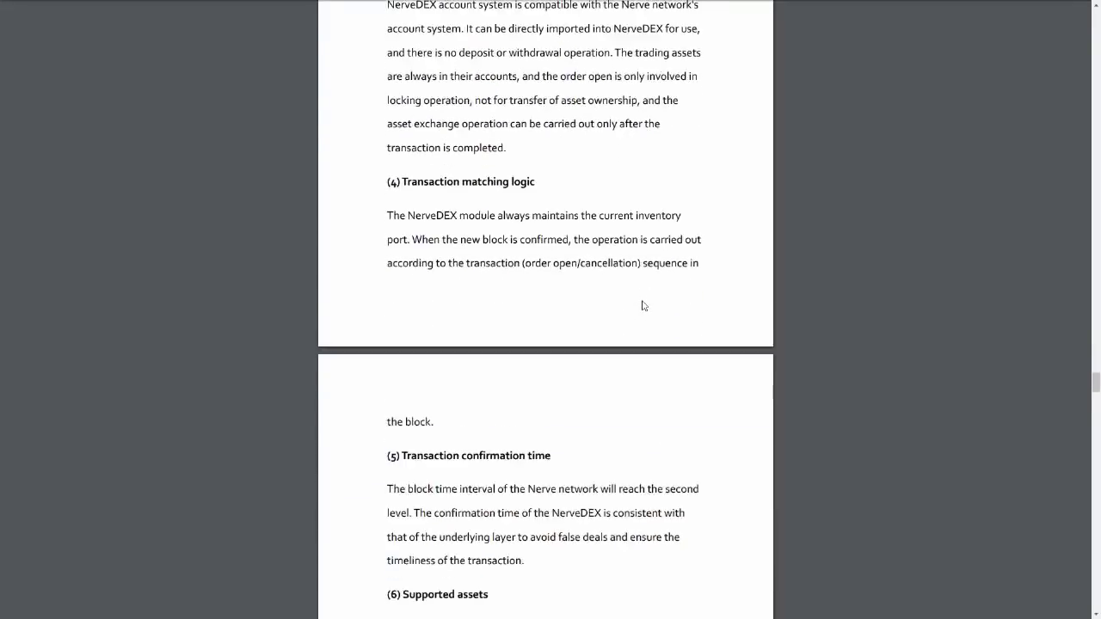
scroll(644, 303, "down", 7)
scroll(643, 301, "down", 3)
scroll(647, 306, "down", 1)
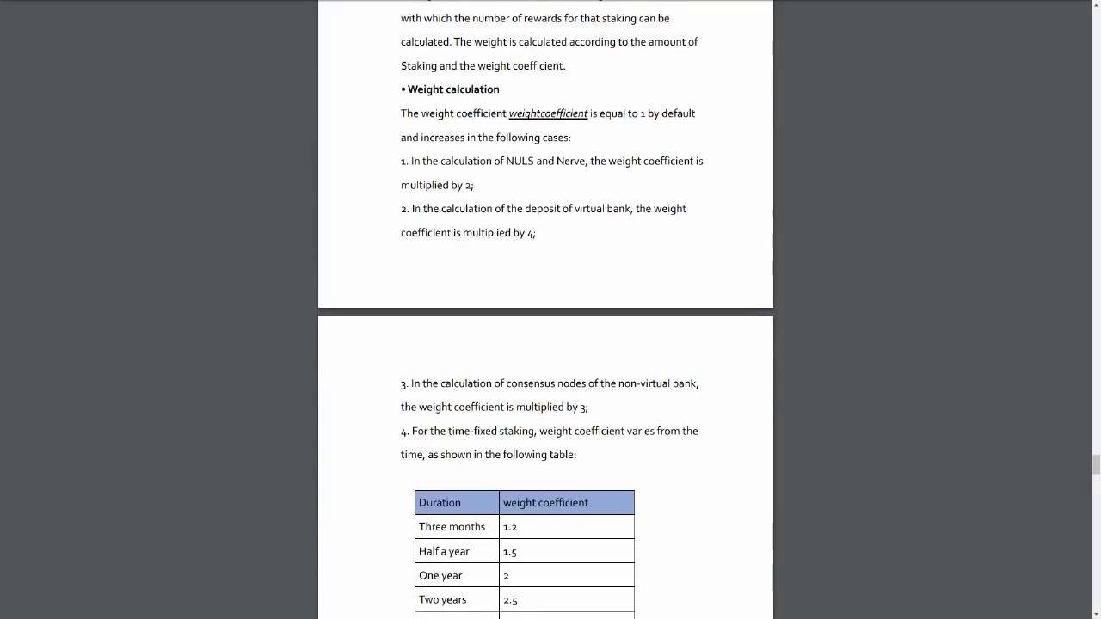
key("F11")
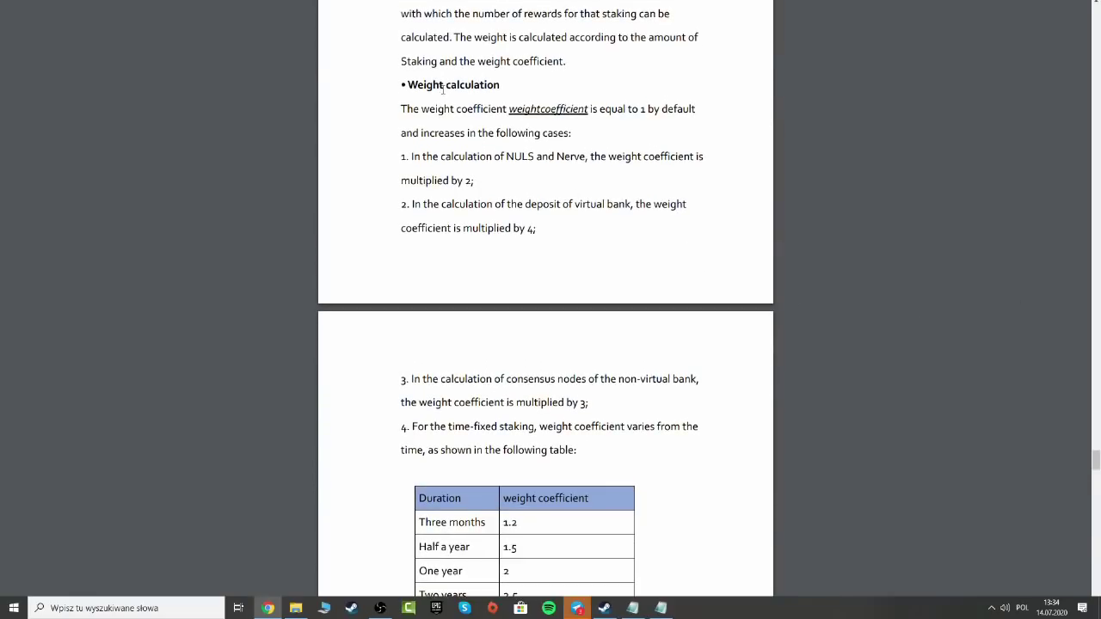
Bring the NULS wallet forward, check the NERVE account, and select the NULS address
key("alt+Tab")
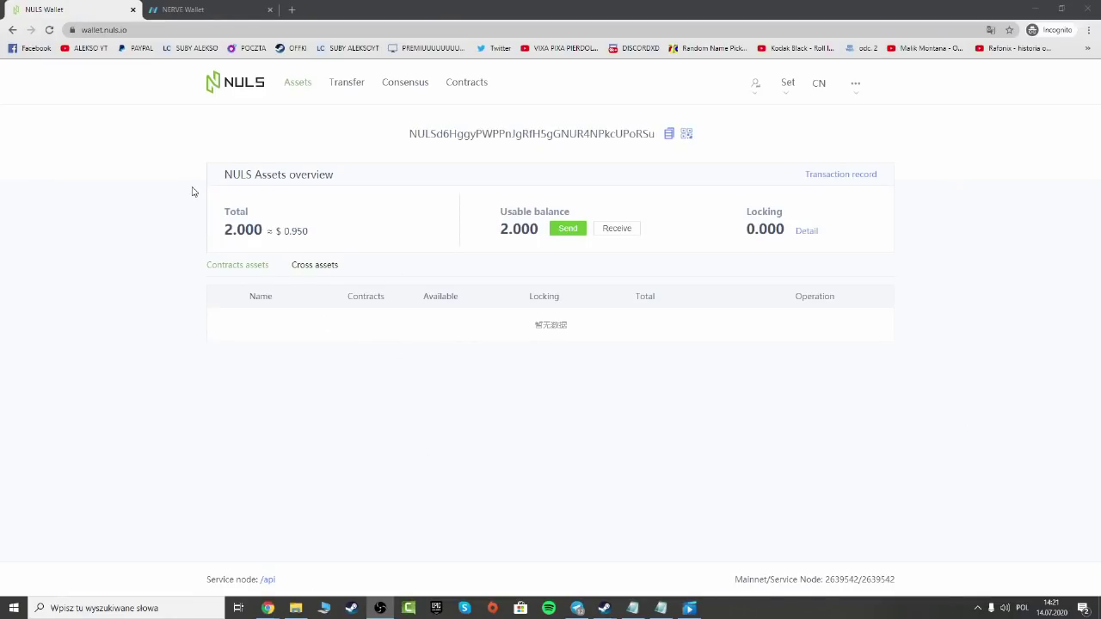
left_click(236, 7)
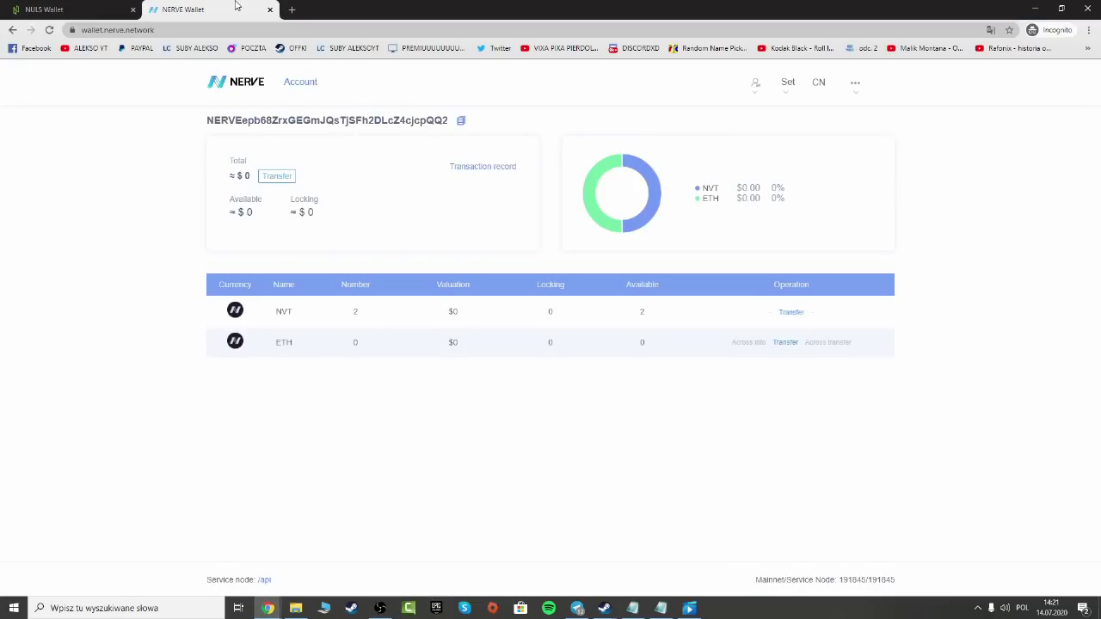
left_click(82, 7)
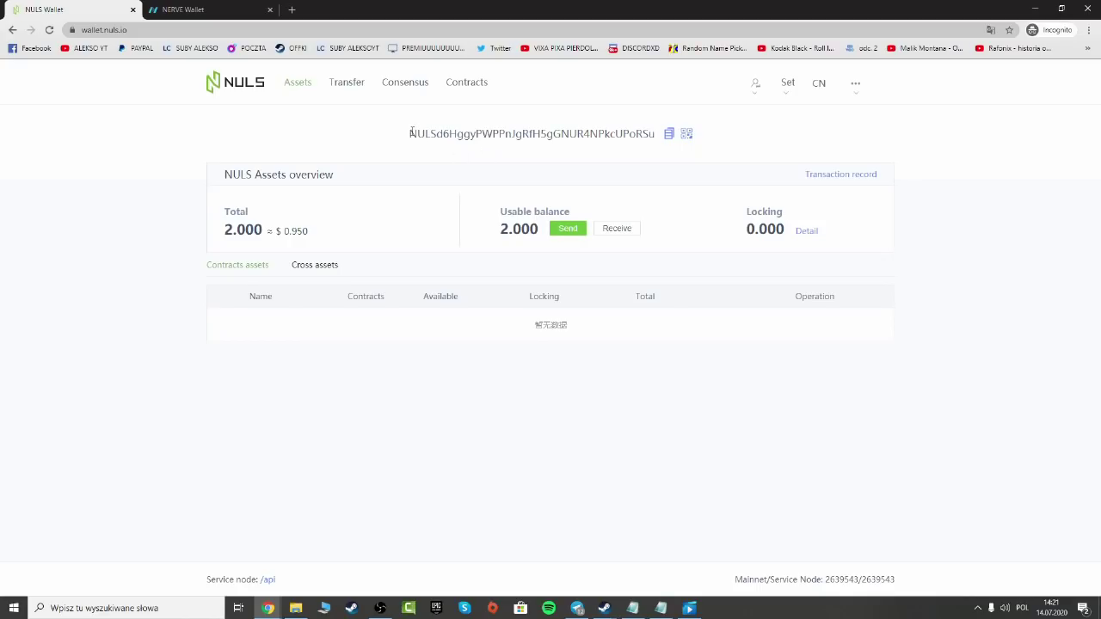
left_click_drag(411, 133, 662, 139)
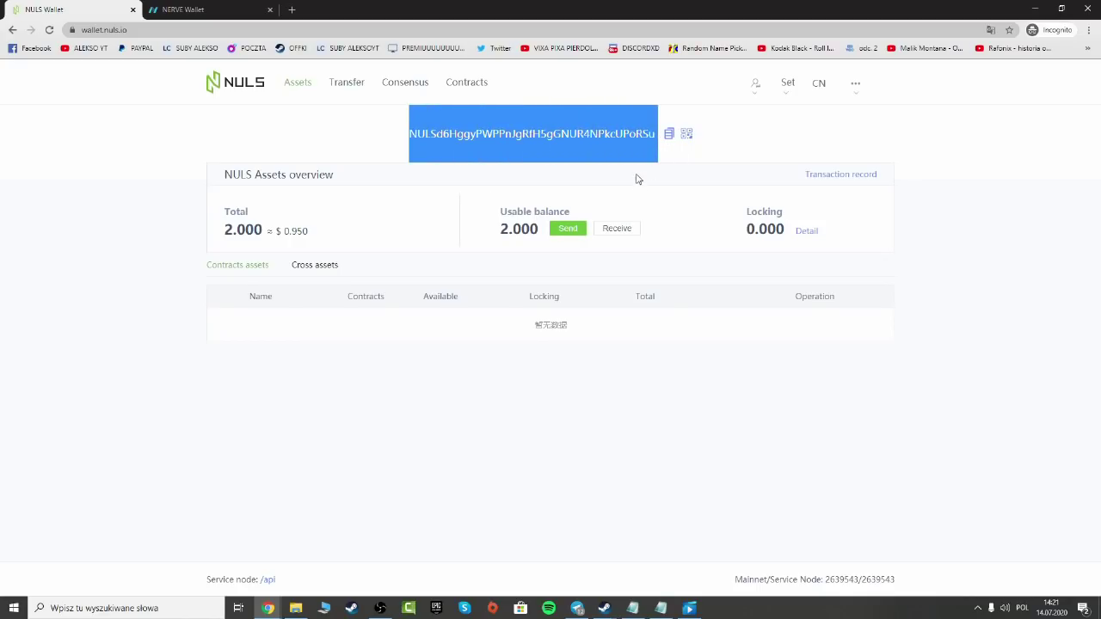
Return from the NERVE tab and open the NULS Send form showing 2 NULS available
left_click(183, 10)
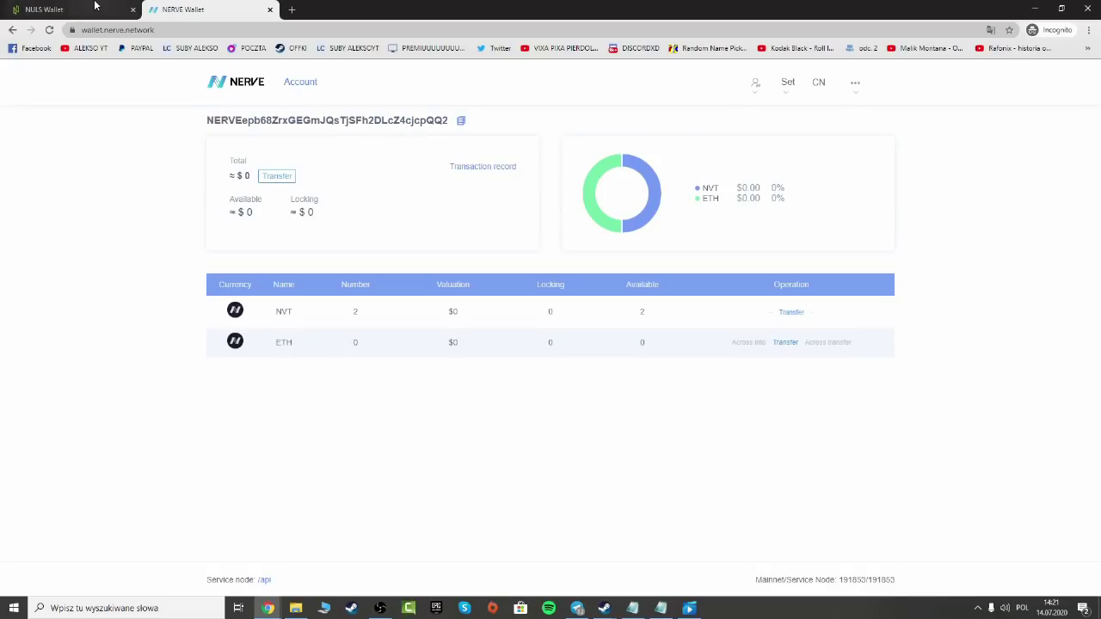
left_click(95, 6)
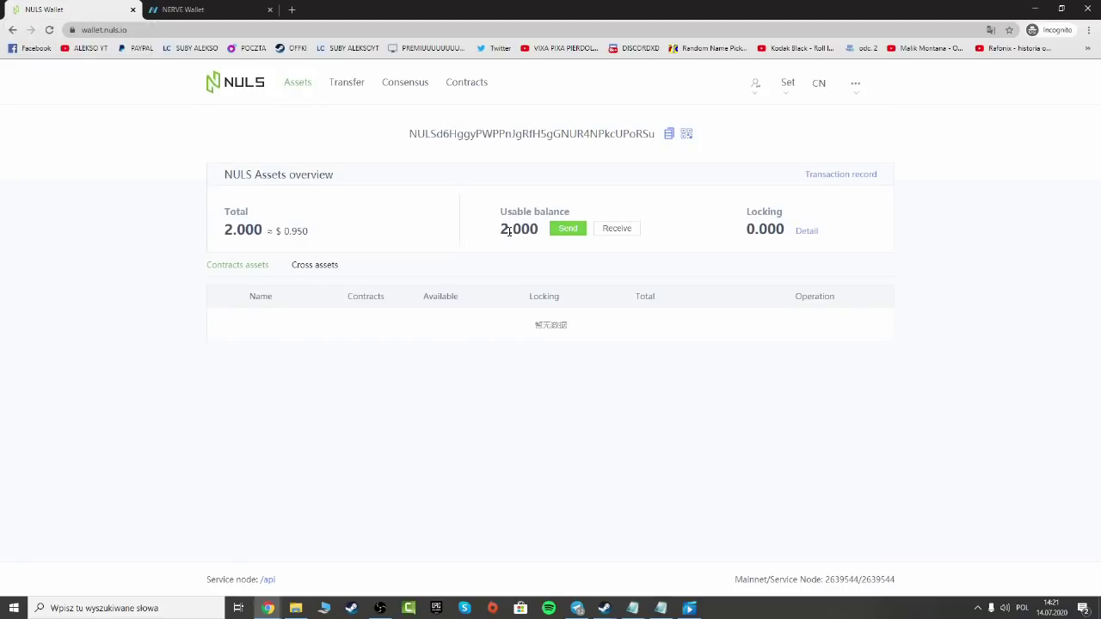
left_click_drag(535, 210, 574, 208)
left_click(571, 230)
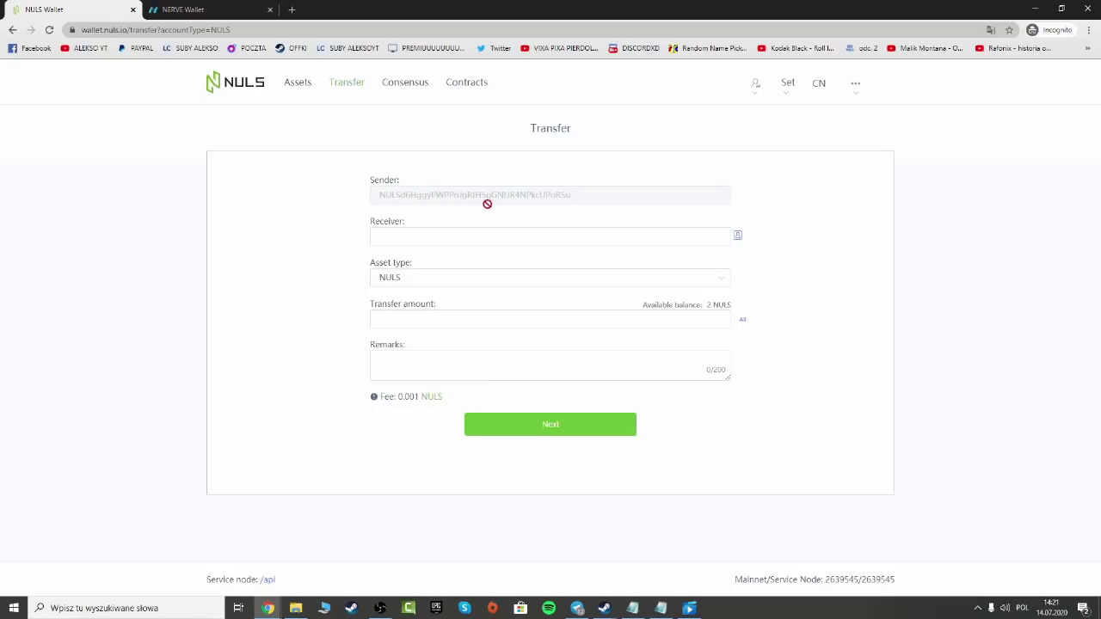
Copy the NERVE account address and paste it into the transfer's Receiver field
left_click(198, 10)
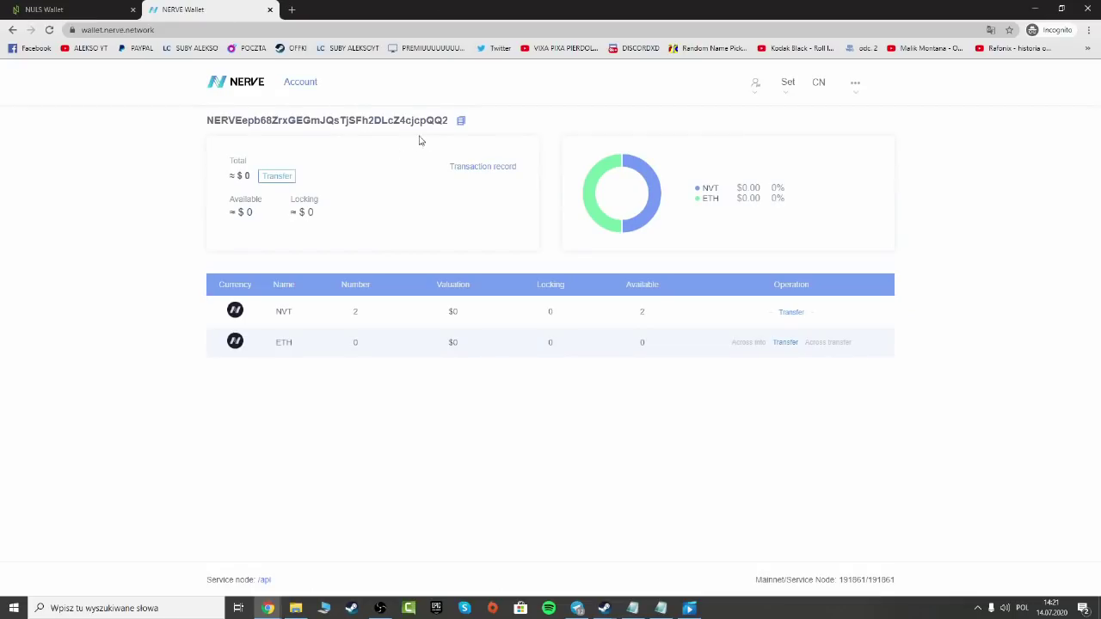
left_click(462, 123)
left_click(52, 10)
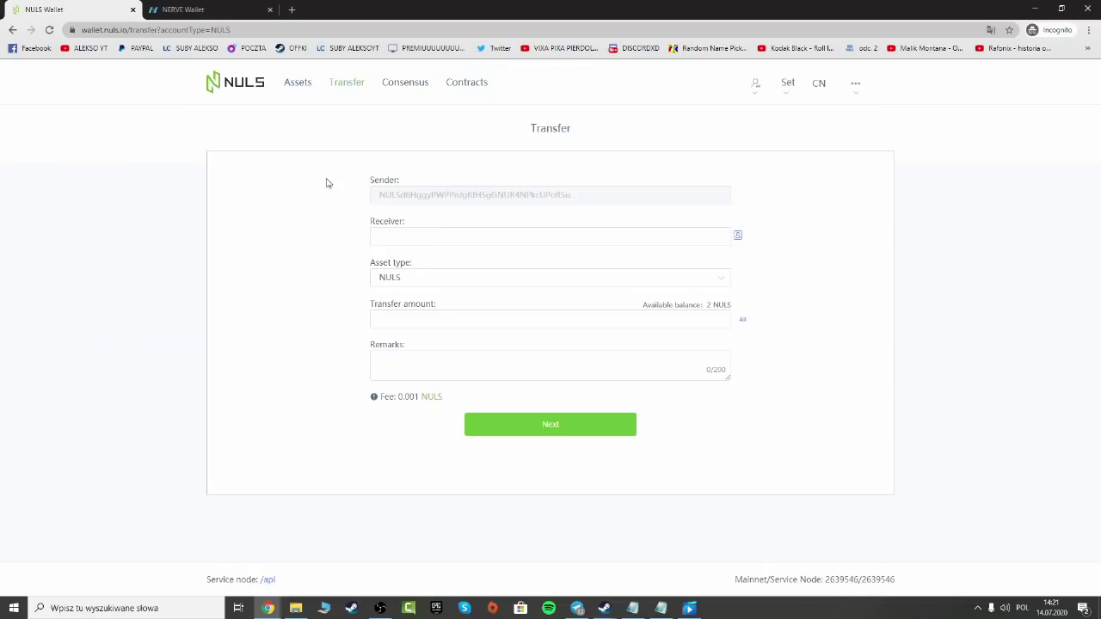
left_click(433, 237)
right_click(435, 238)
left_click(473, 330)
Choose NULS as the asset and enter a 1.9 amount
left_click(410, 280)
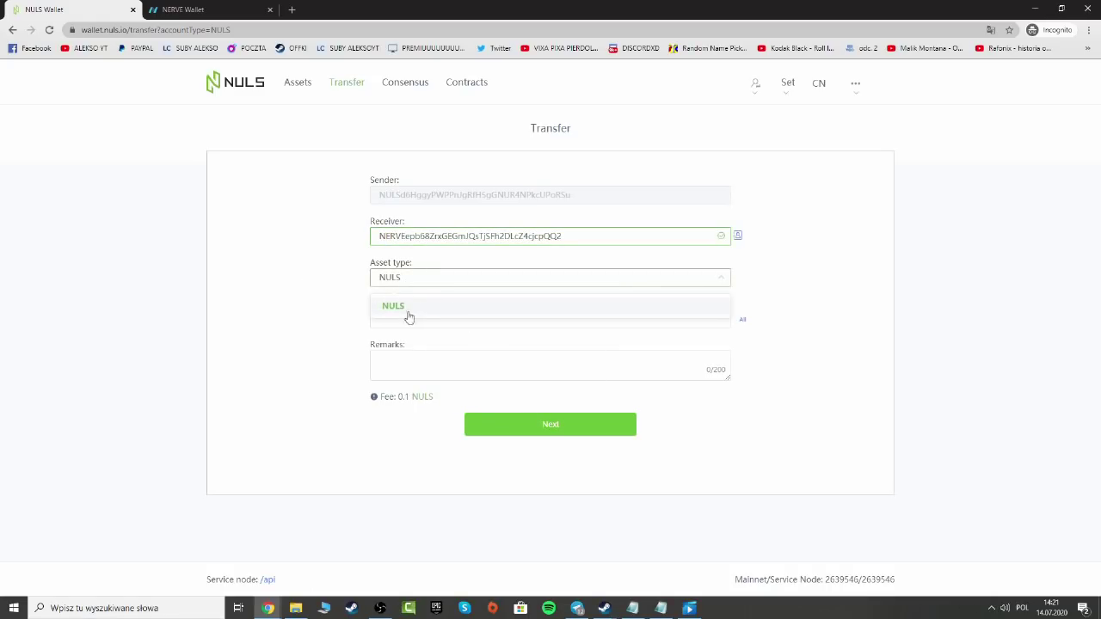
left_click(429, 310)
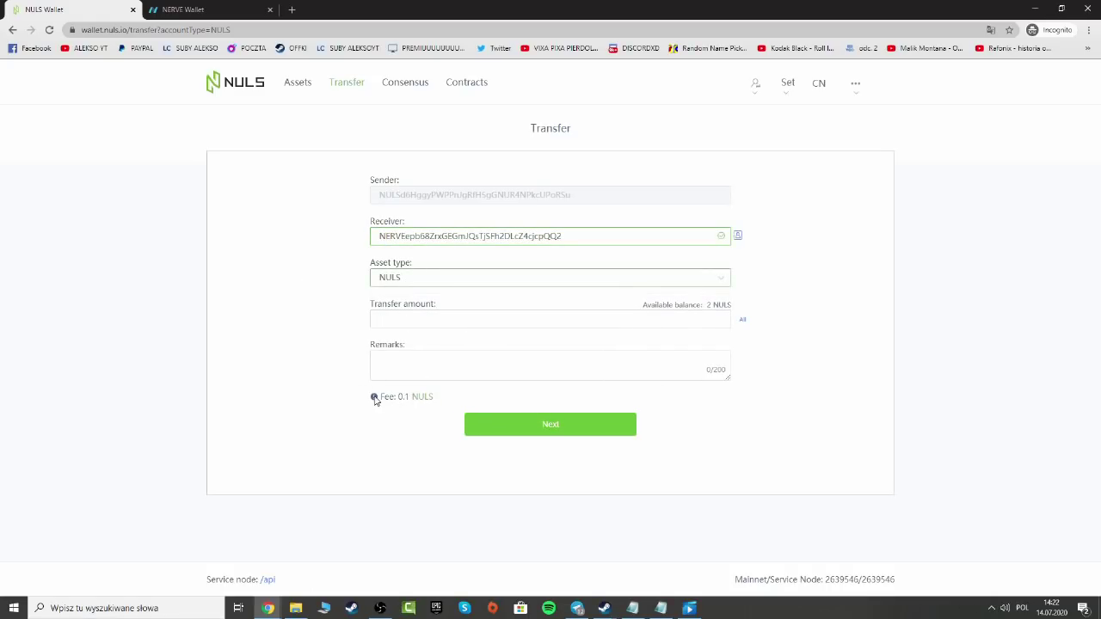
mouse_move(374, 397)
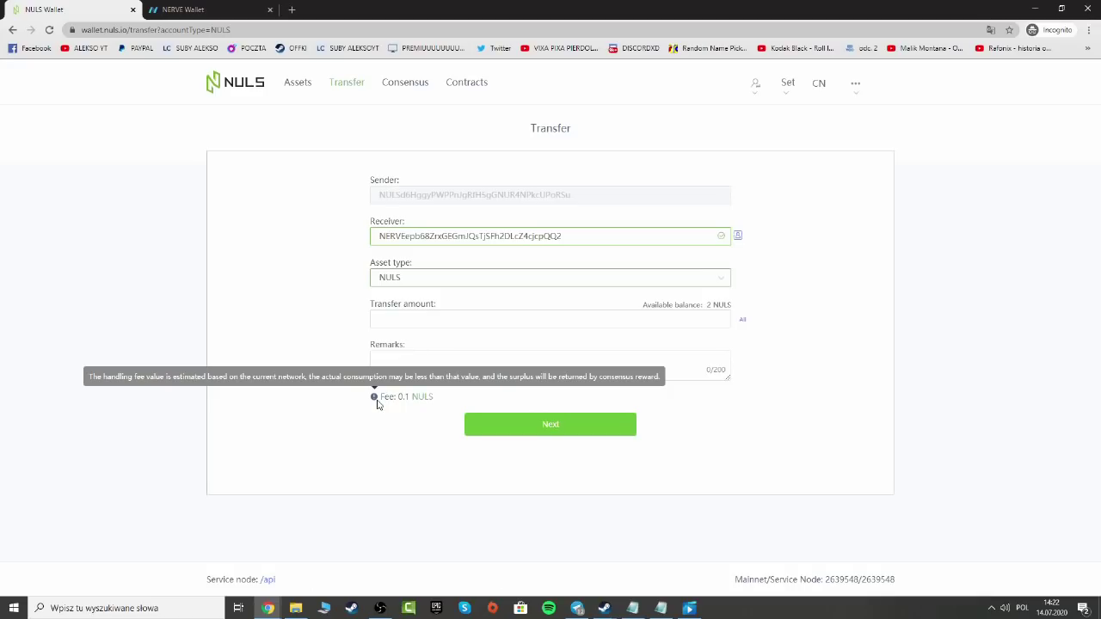
left_click(471, 328)
type(".")
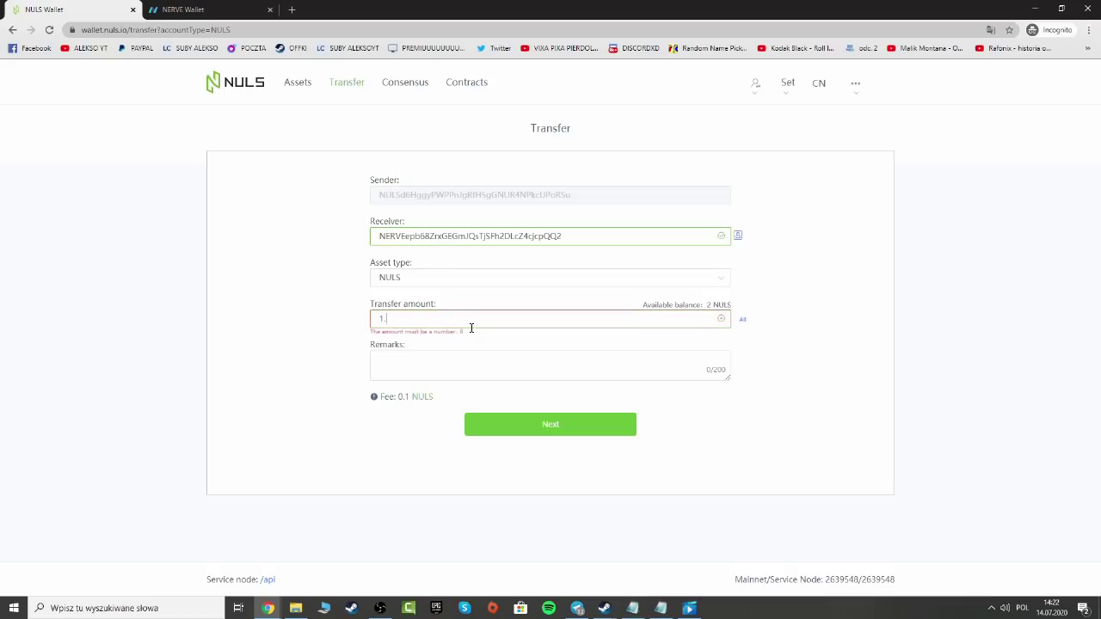
type("9")
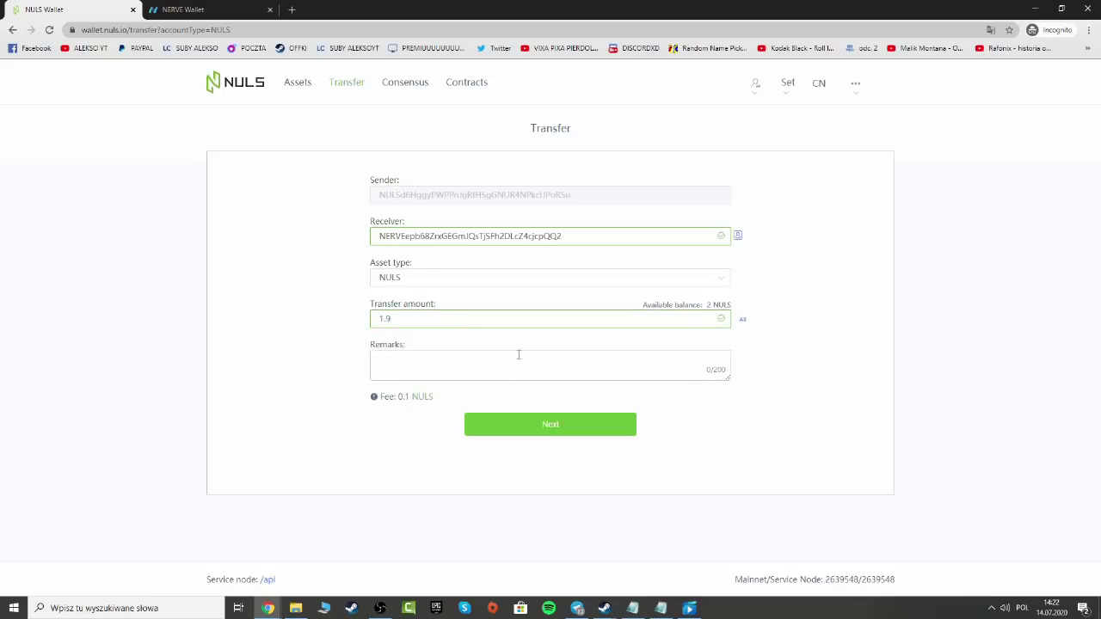
Review the transfer confirmation, check the receiver address, and confirm sending 1.9 NULS
left_click(617, 423)
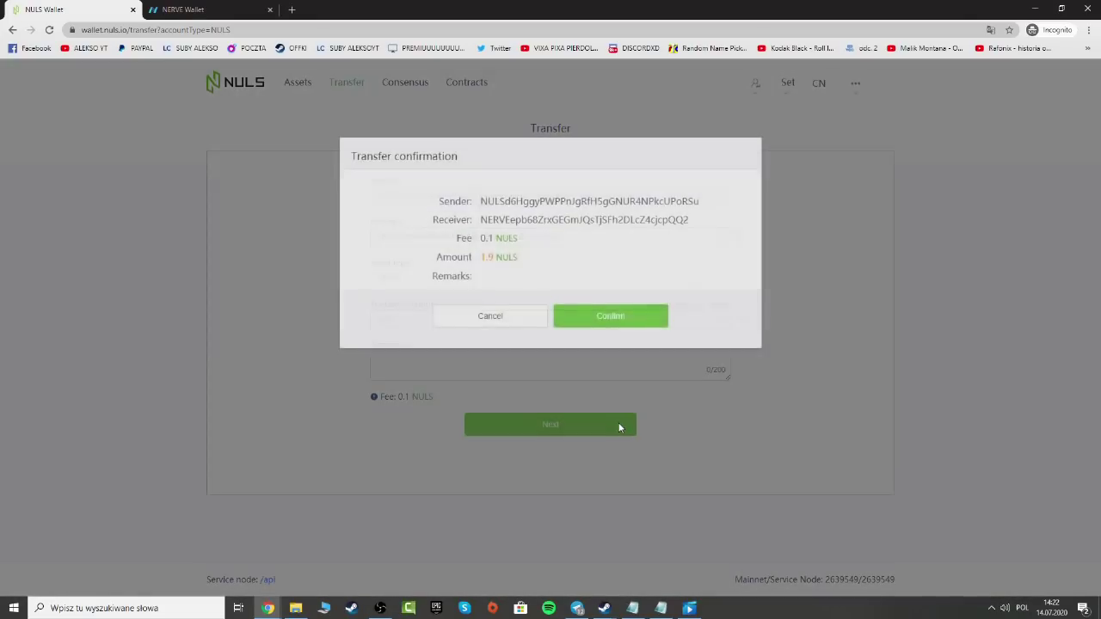
left_click_drag(481, 222, 691, 225)
left_click(662, 231)
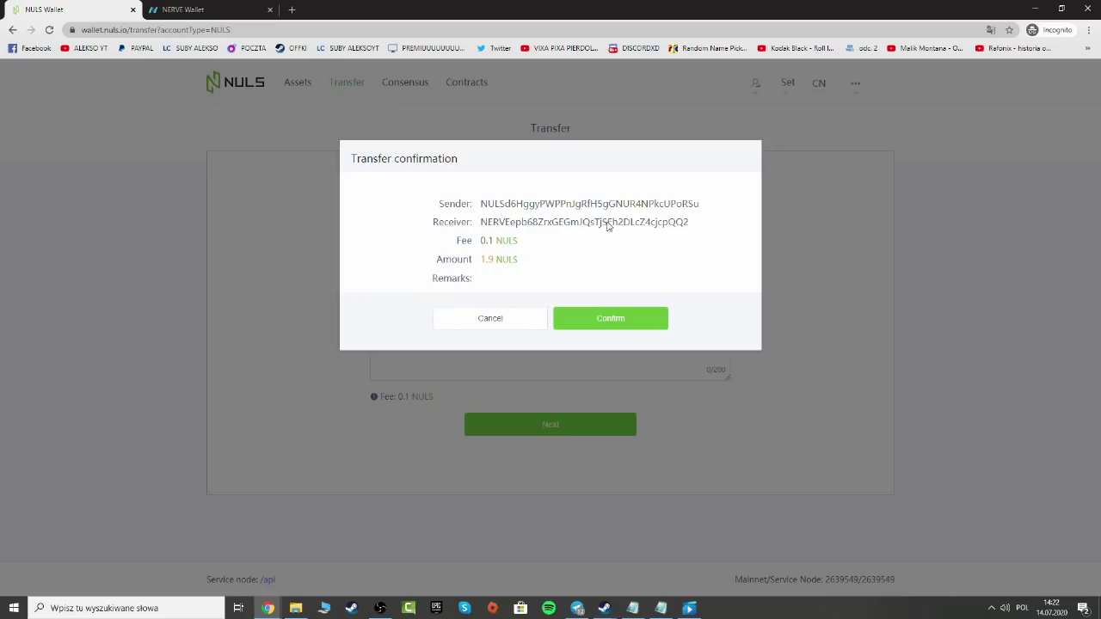
left_click(616, 319)
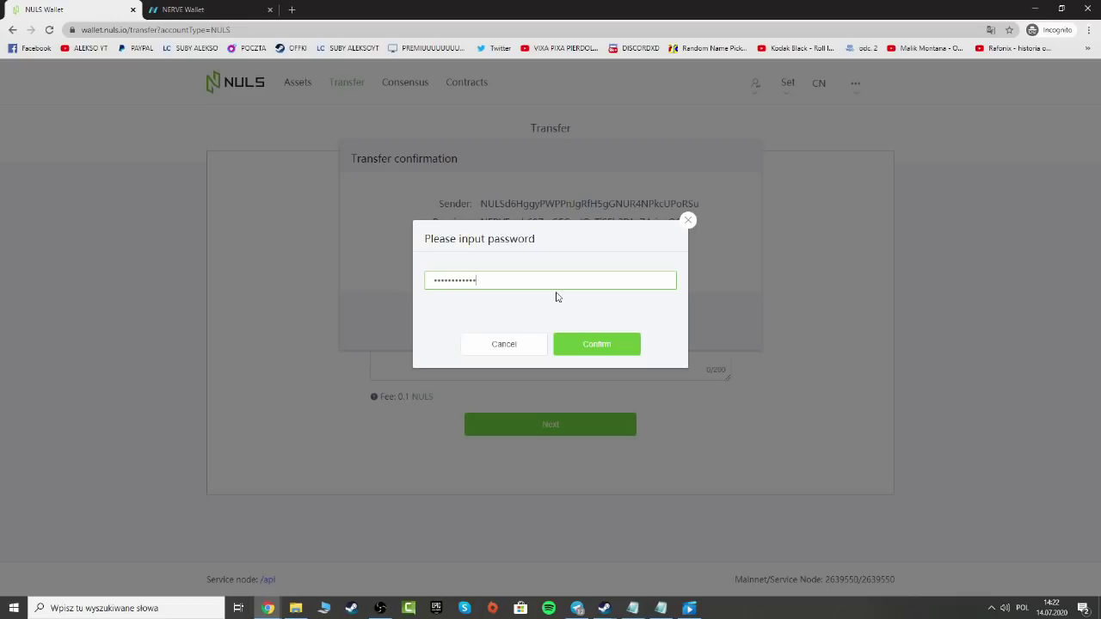
Enter the wallet password and submit the cross-chain transfer
left_click(592, 344)
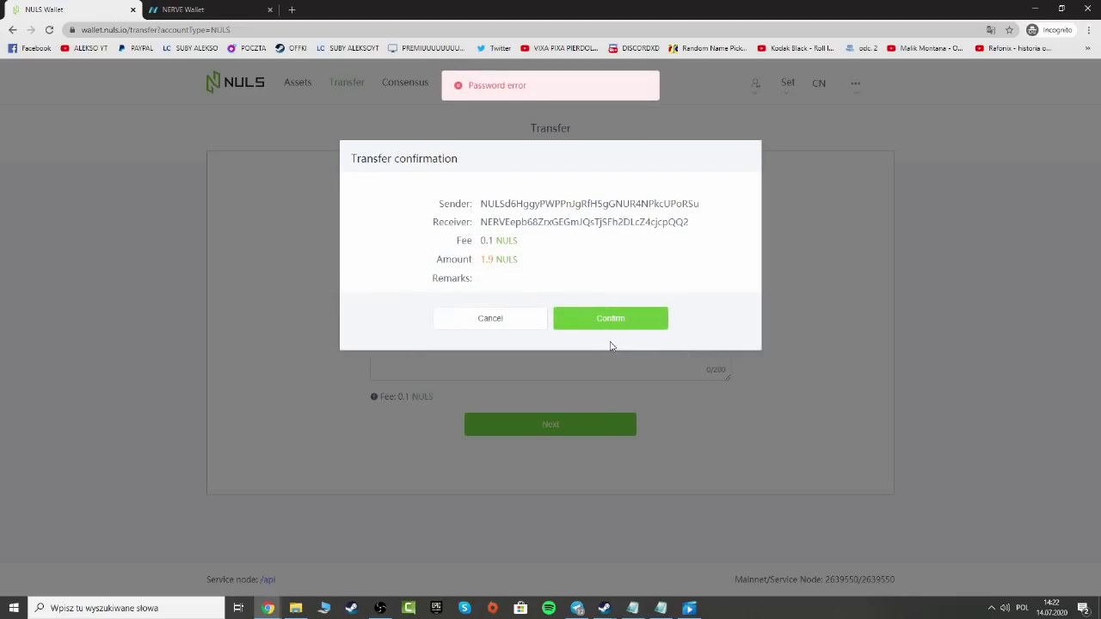
left_click(611, 326)
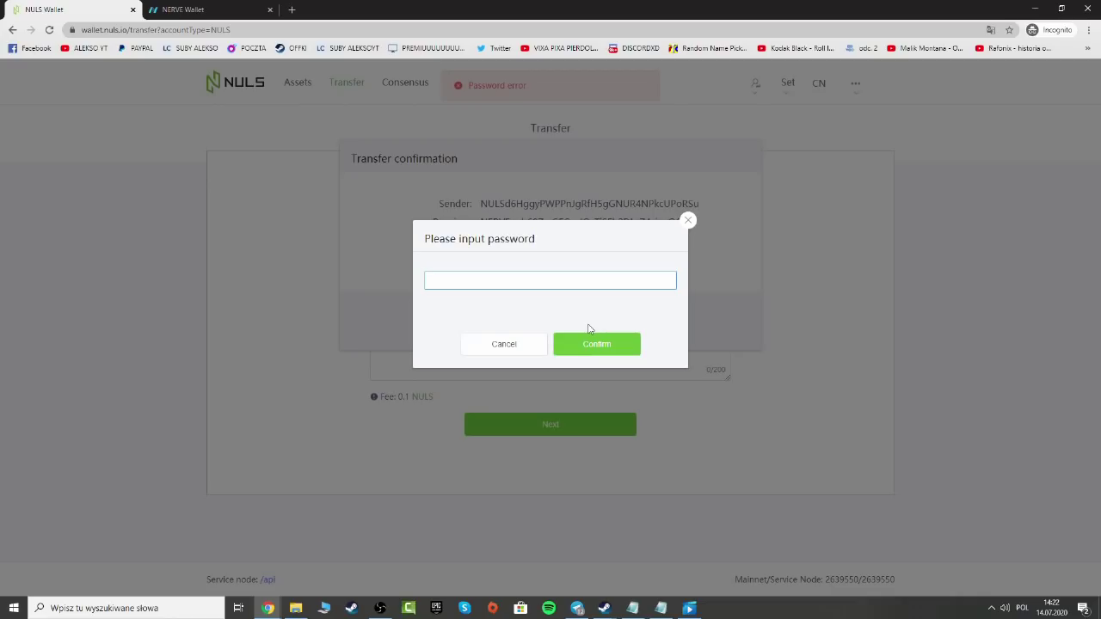
type("a")
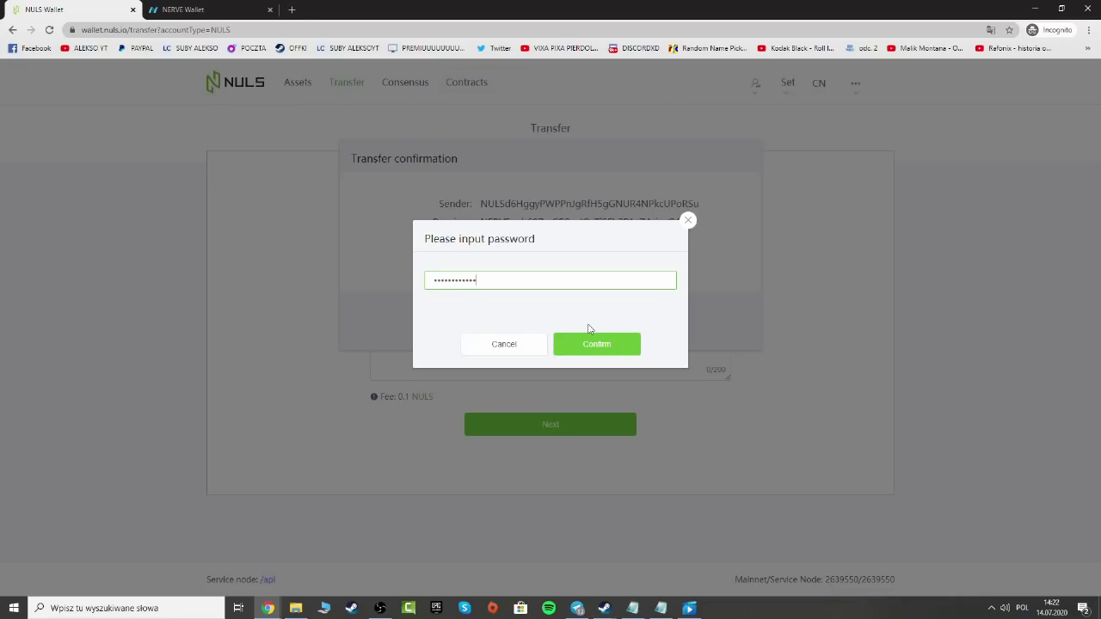
left_click(603, 351)
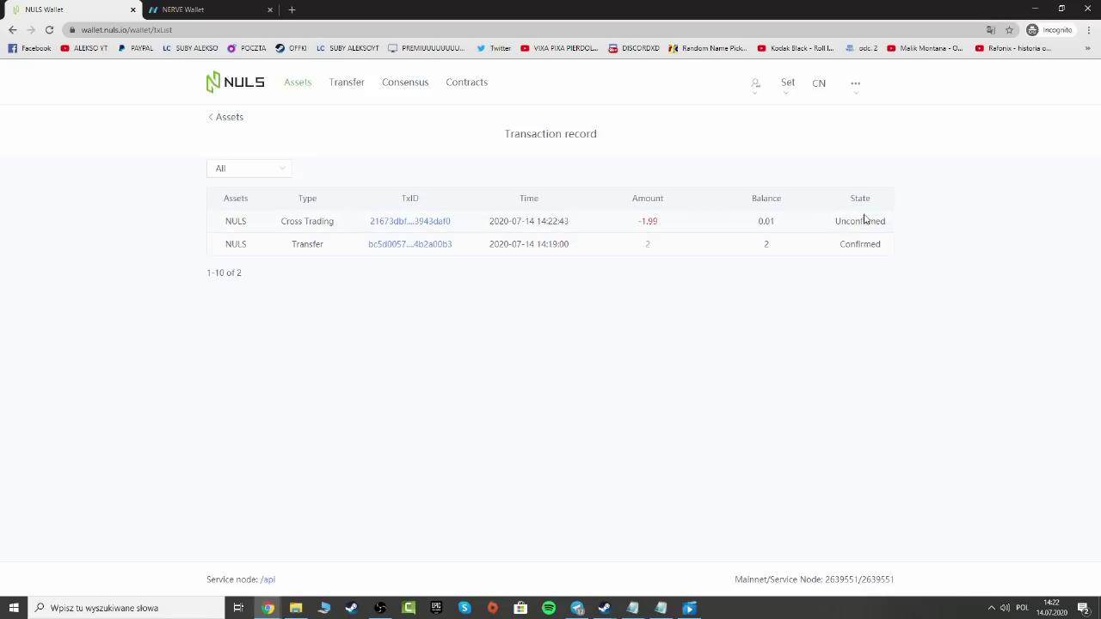
View the confirmed cross-chain transaction's details, then check the NERVE wallet for the 1.9 NULS received
right_click(422, 221)
left_click(397, 225)
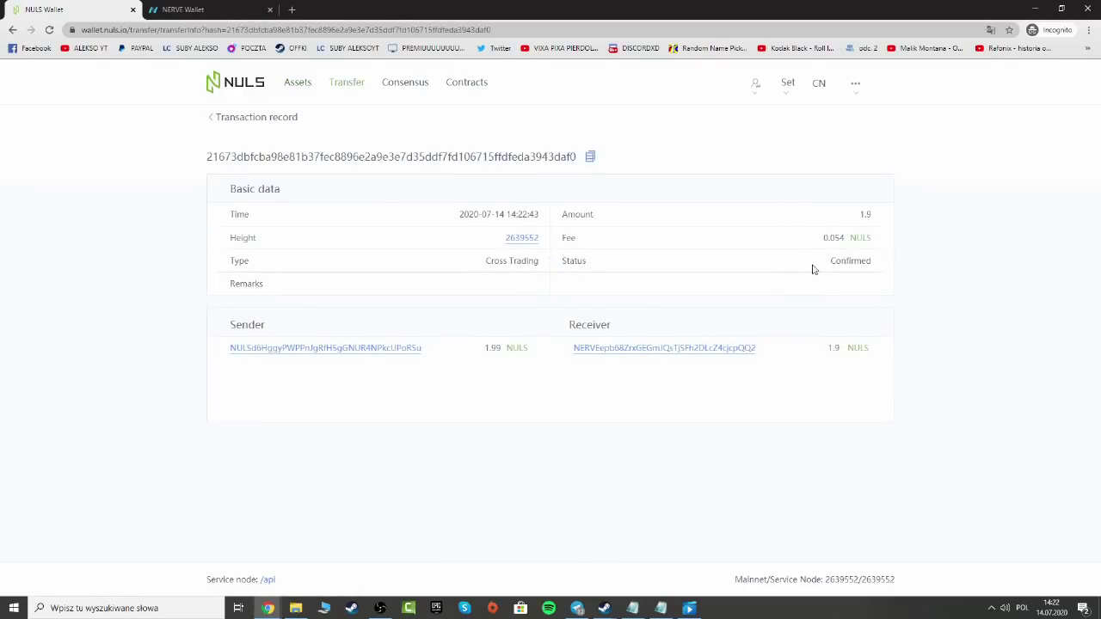
left_click(191, 9)
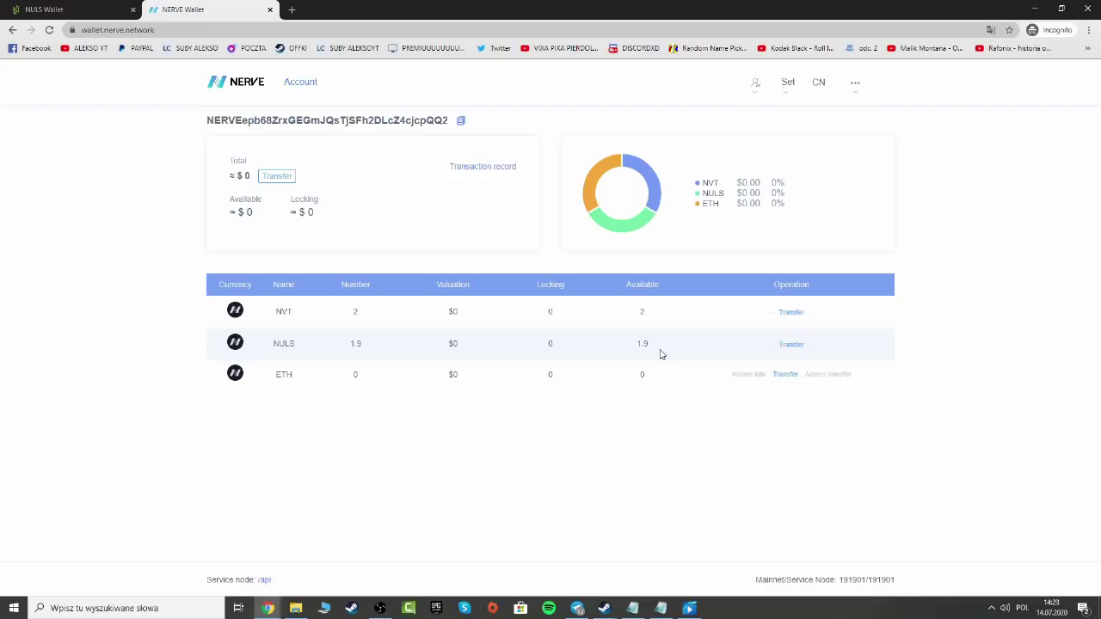
Compare both wallets, then start a transfer of the 1.9 available NULS from NERVE Wallet
left_click_drag(658, 347, 631, 355)
left_click(48, 9)
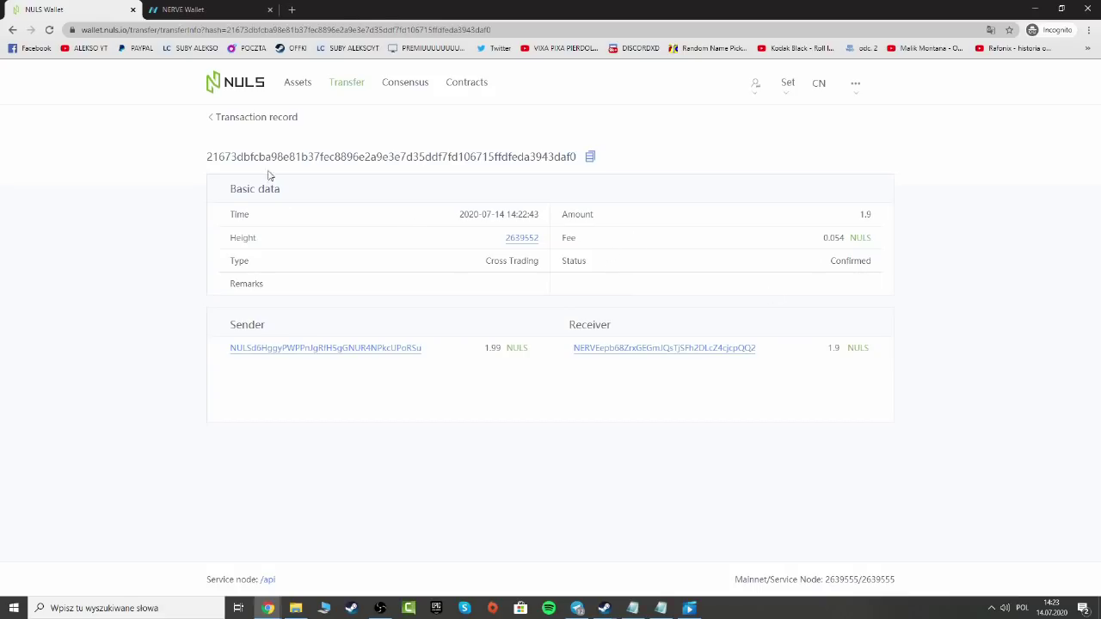
left_click(256, 117)
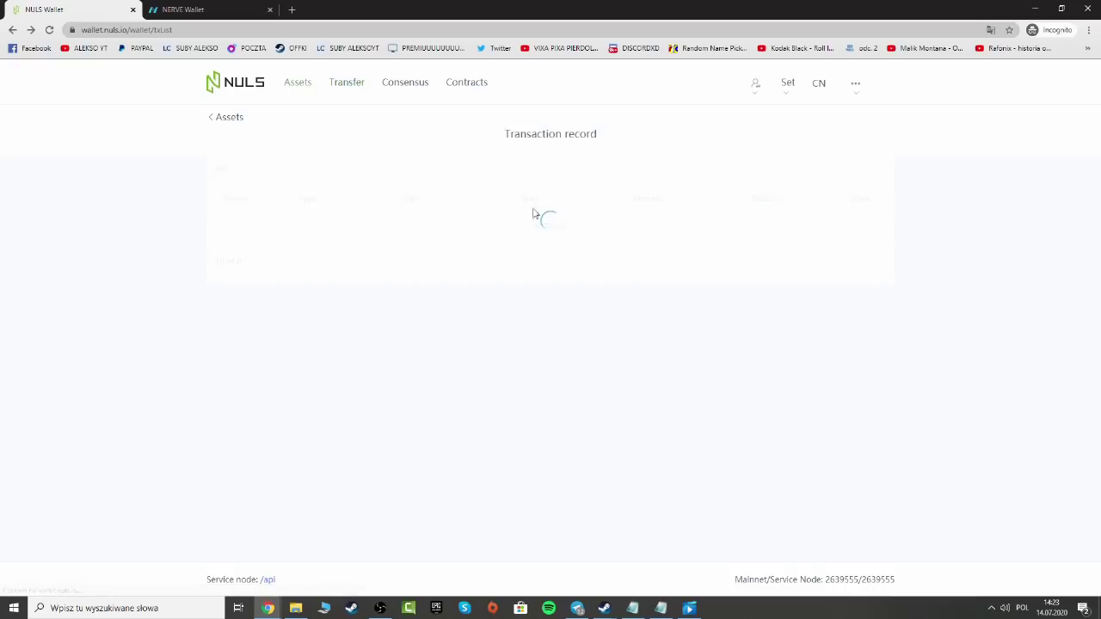
left_click(206, 9)
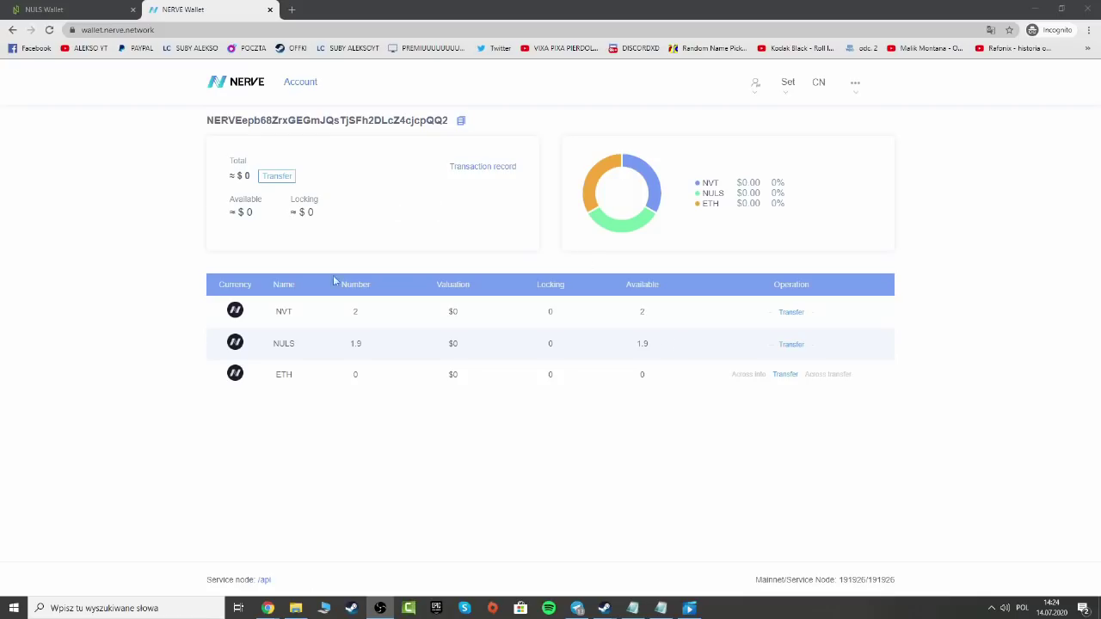
left_click(75, 10)
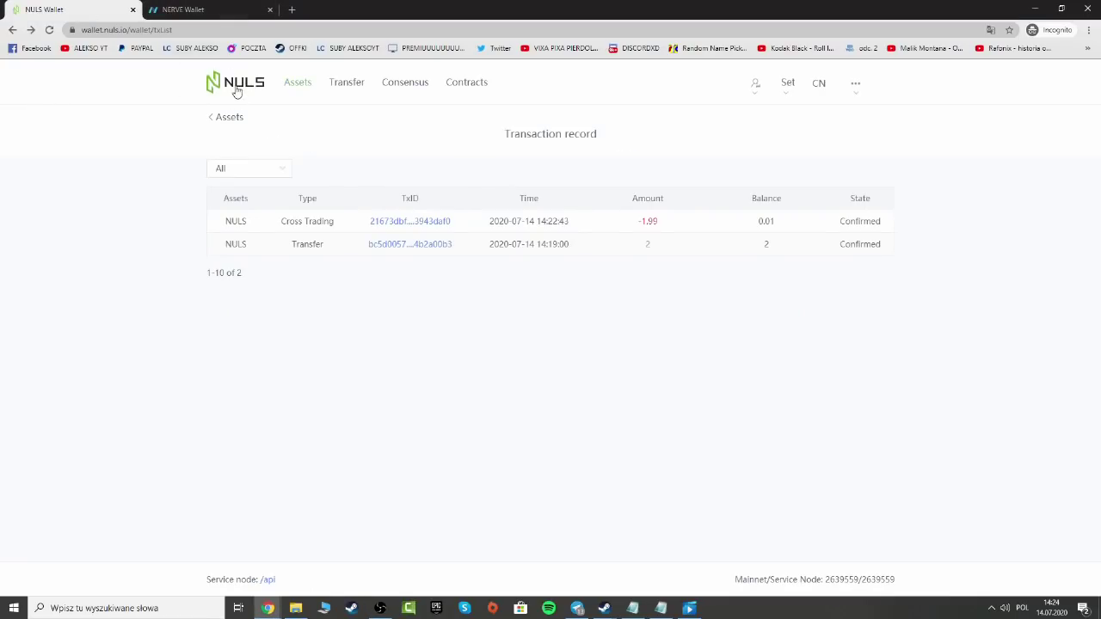
left_click(228, 118)
left_click(219, 7)
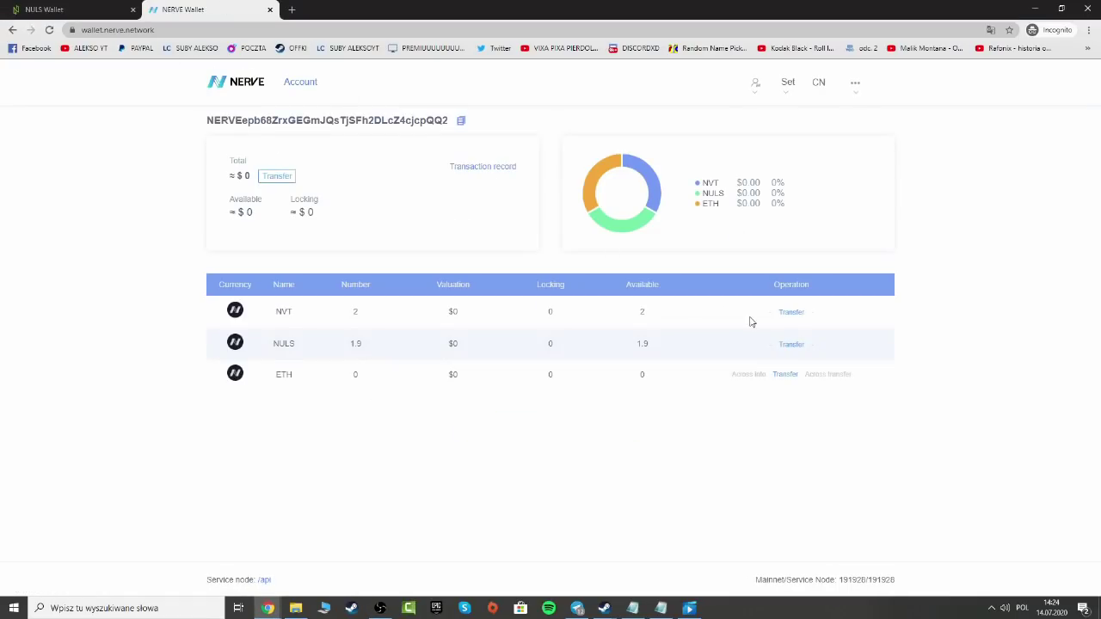
left_click(792, 345)
Keep NULS as the transfer asset and copy the NULS wallet address
left_click(424, 234)
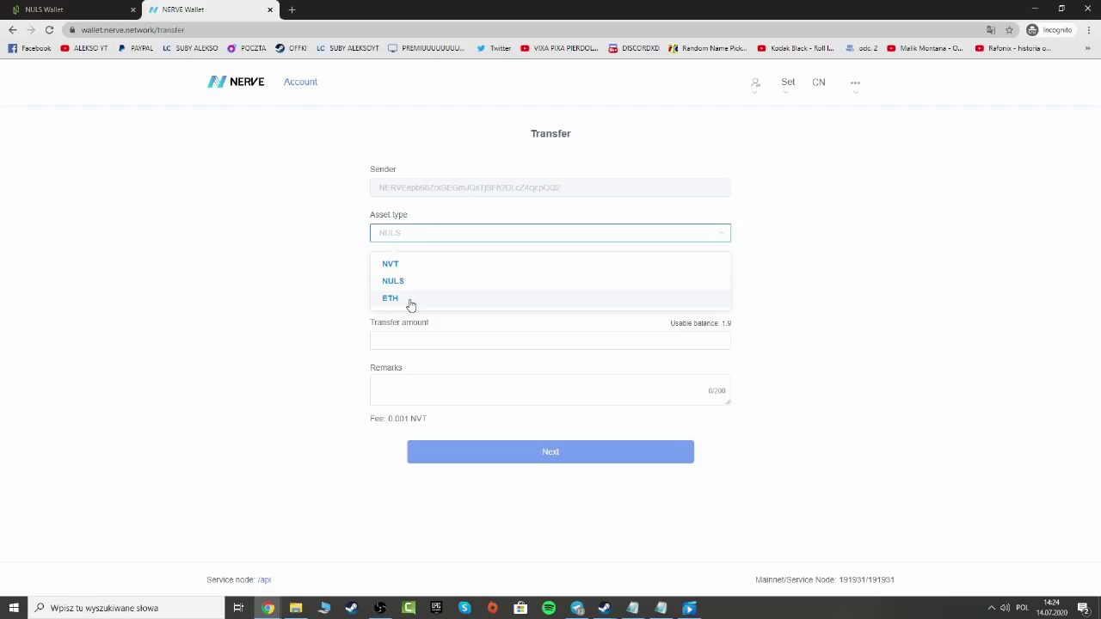
left_click(285, 278)
left_click(427, 239)
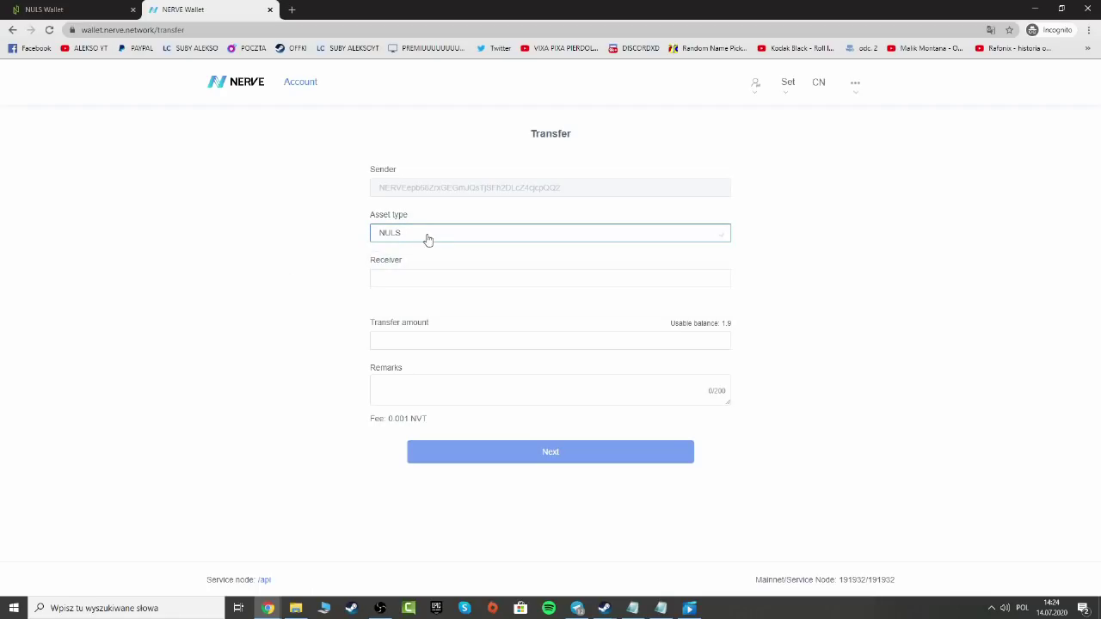
key("ctrl+shift+Tab")
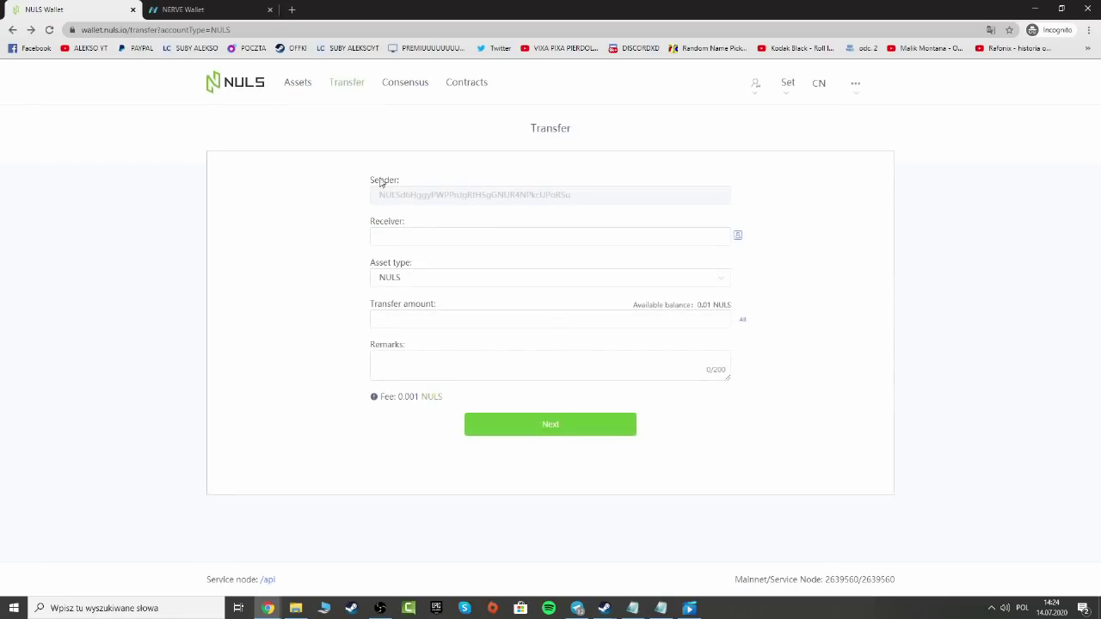
left_click(257, 91)
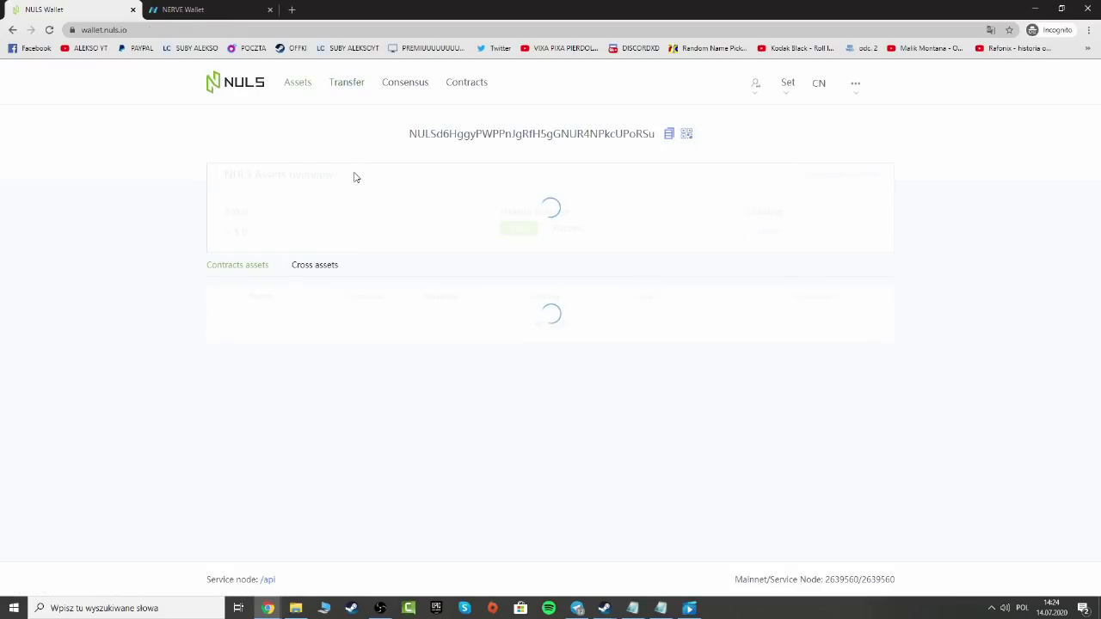
left_click(670, 135)
key("ctrl+Tab")
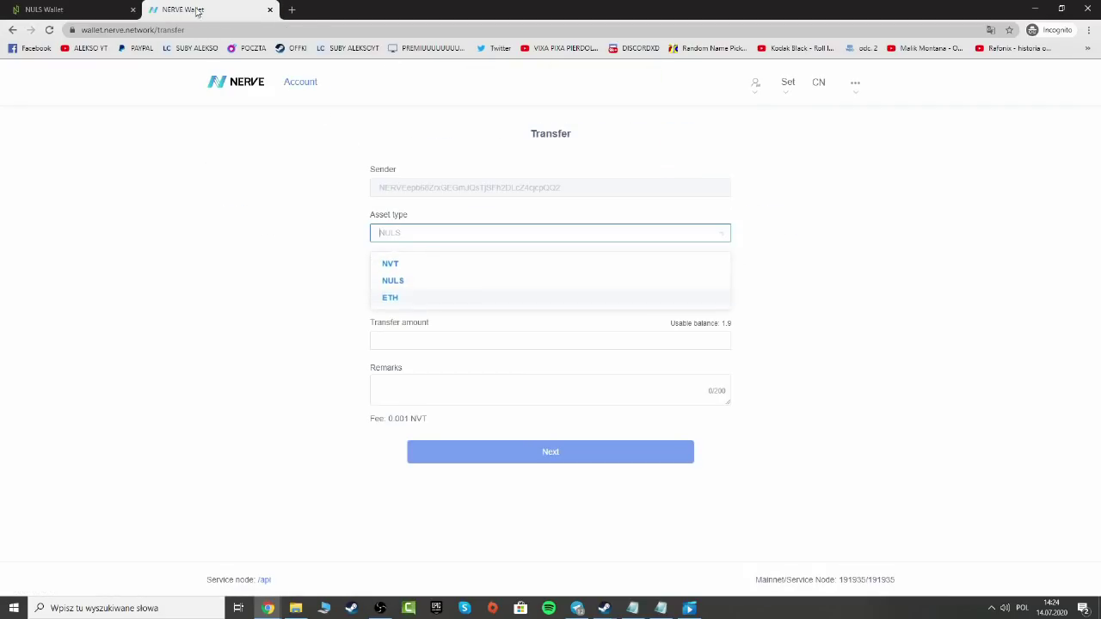
Paste the NULS wallet address as receiver and set the transfer amount to 1.8 NULS
left_click(445, 276)
right_click(447, 279)
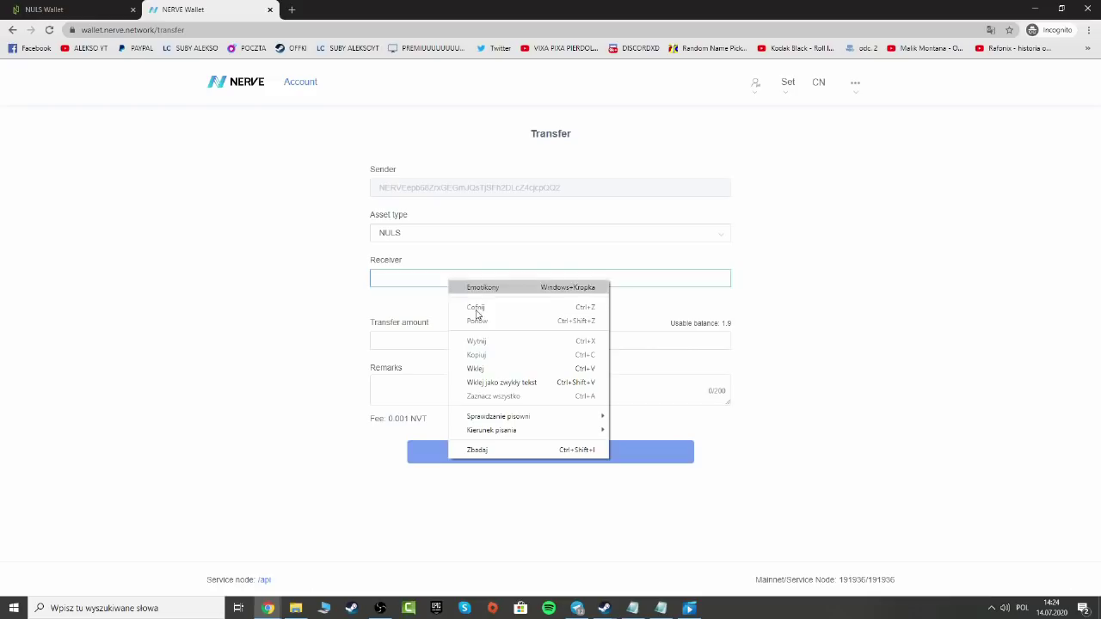
left_click(487, 370)
left_click(570, 341)
type("1.8")
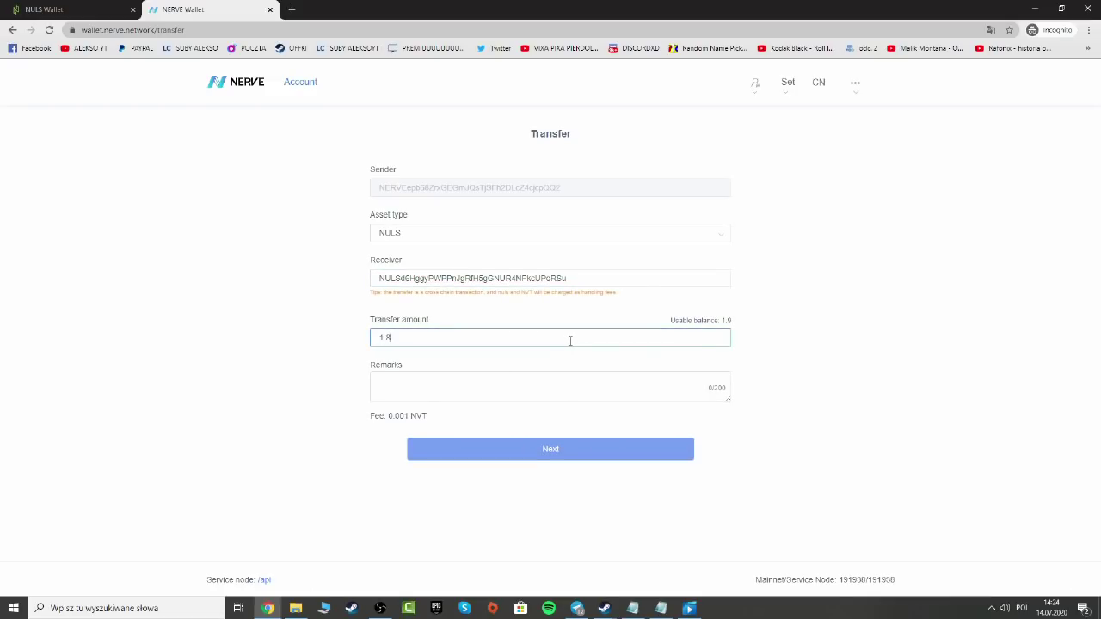
left_click(354, 390)
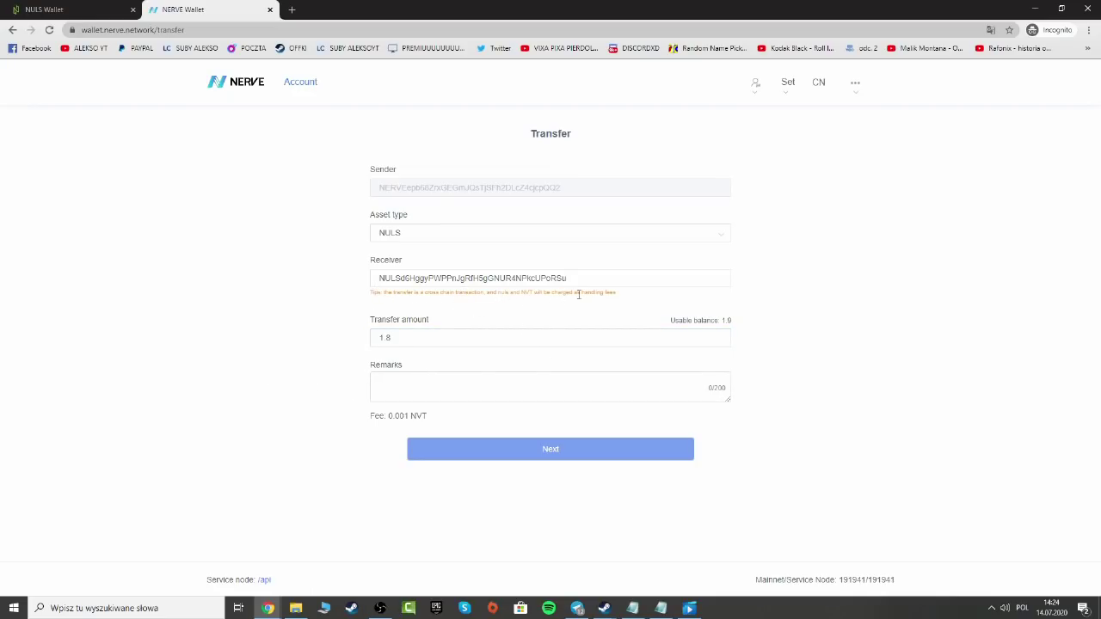
left_click_drag(371, 294, 545, 294)
left_click(545, 294)
Confirm and submit the 1.8 NULS transfer back to the NULS wallet
left_click(598, 446)
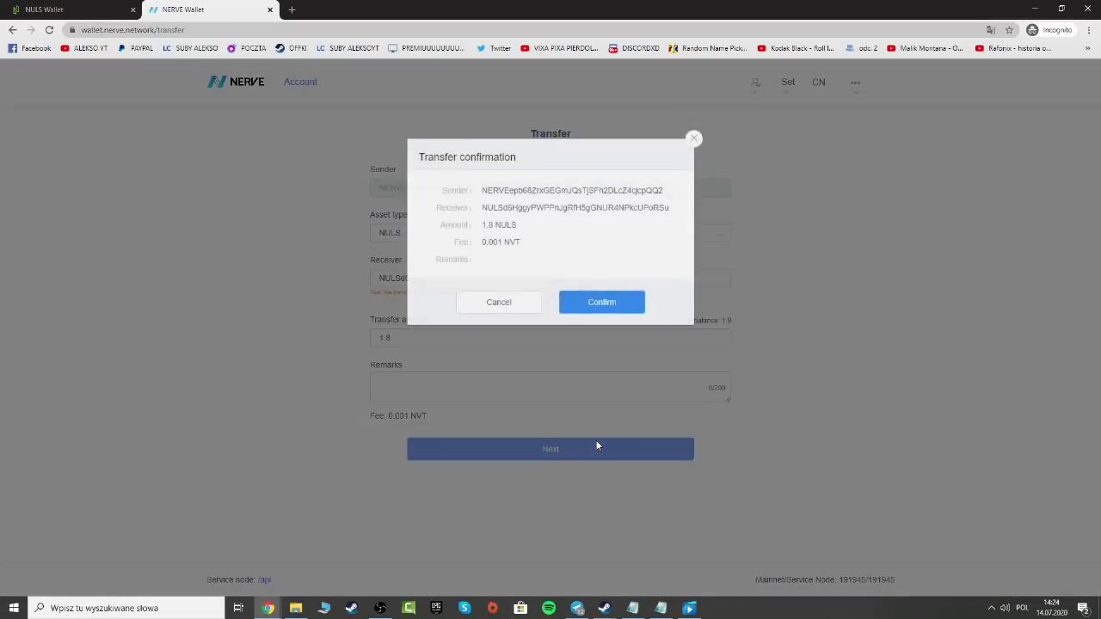
left_click(609, 303)
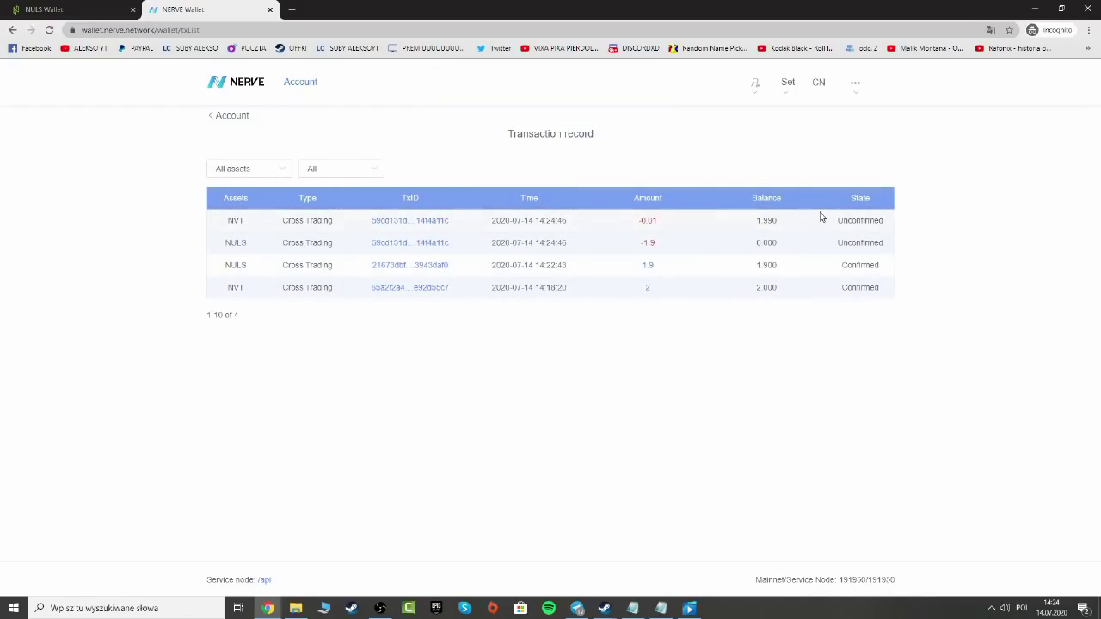
View the return transaction's details, then reload the NULS wallet to show 1.810 NULS
left_click(408, 221)
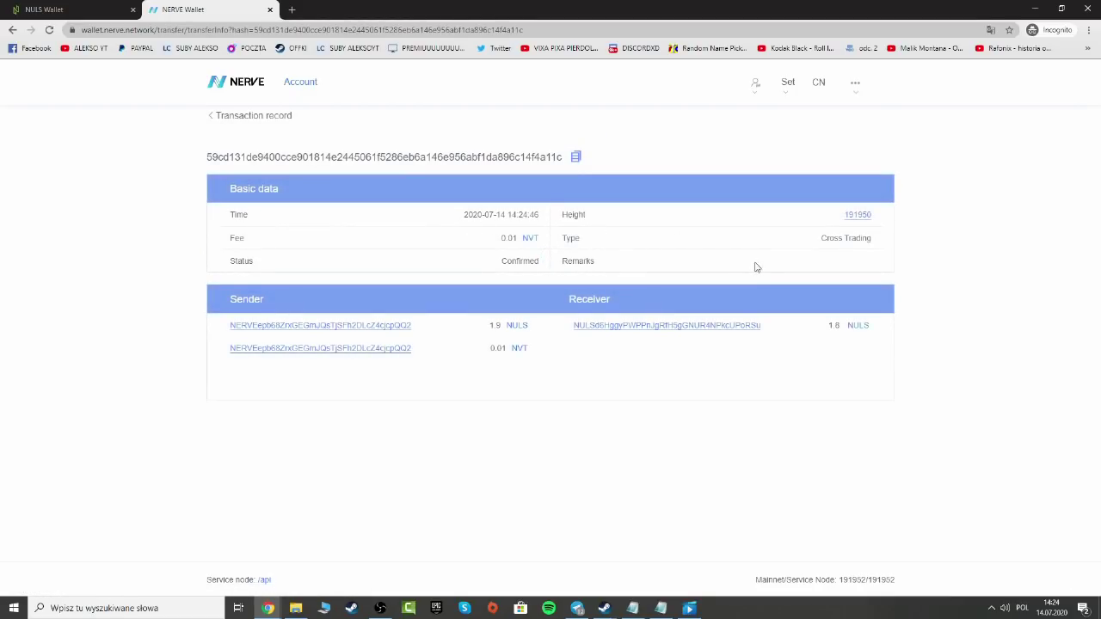
left_click(70, 7)
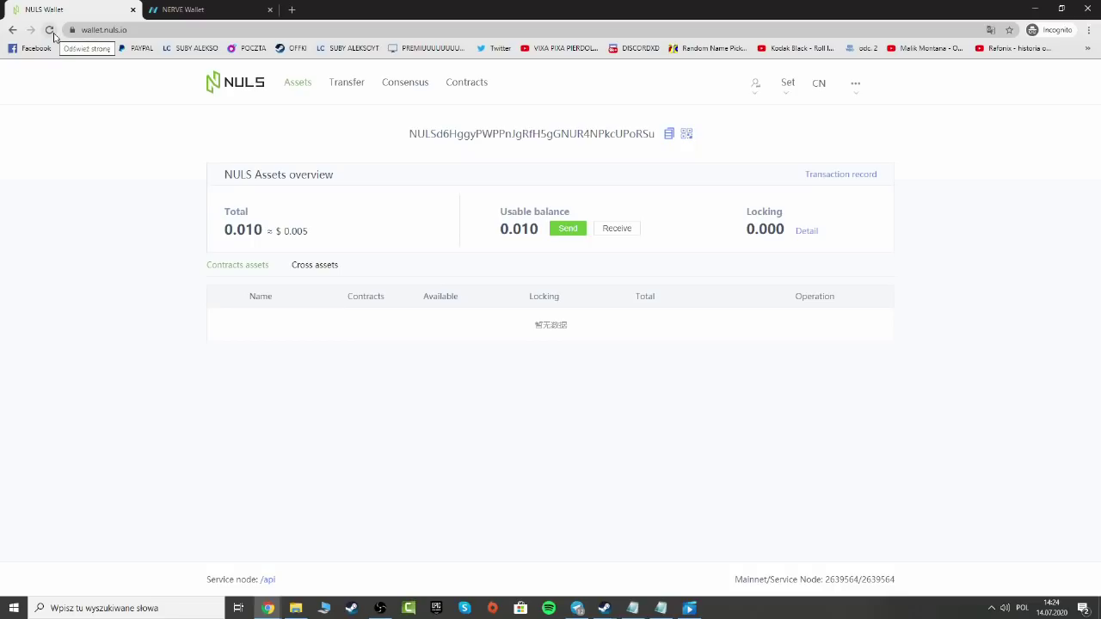
left_click(50, 30)
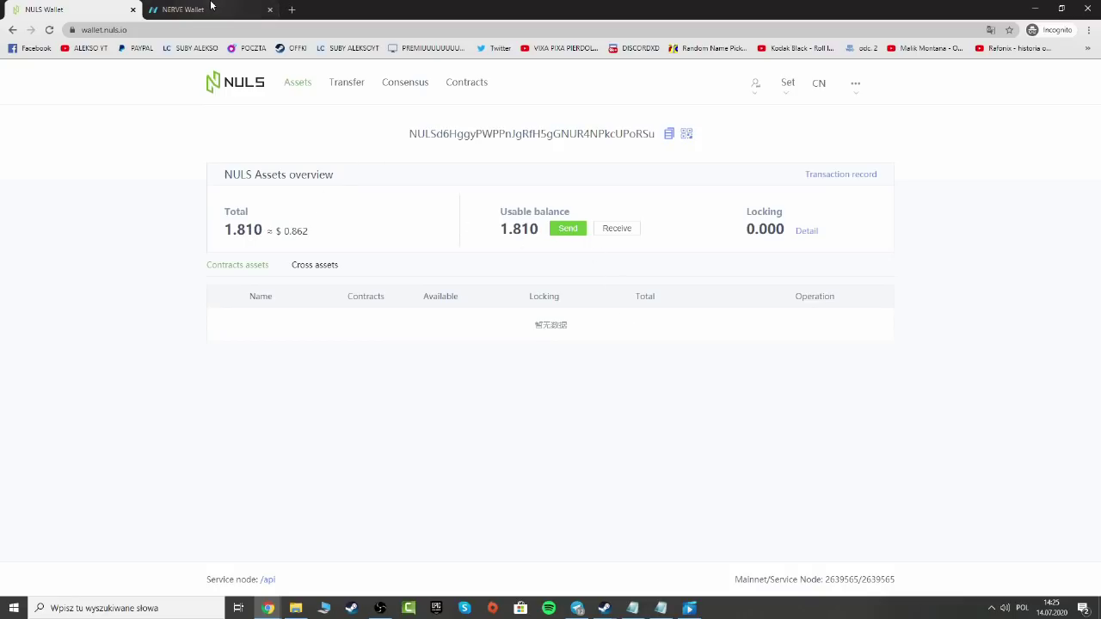
left_click(211, 8)
left_click(88, 8)
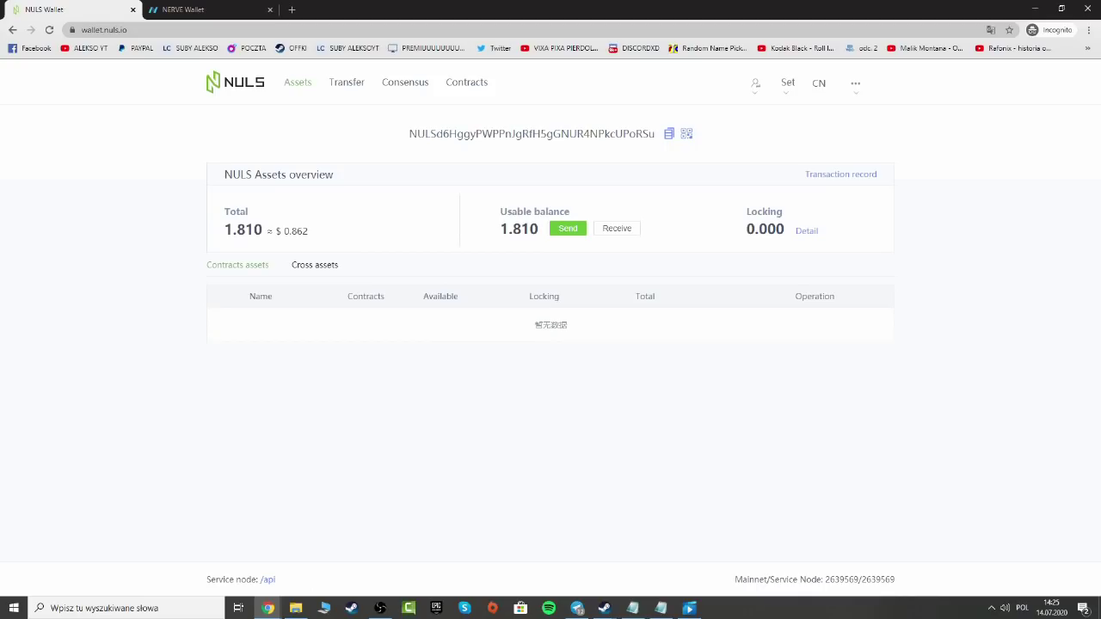
key("ctrl+Tab")
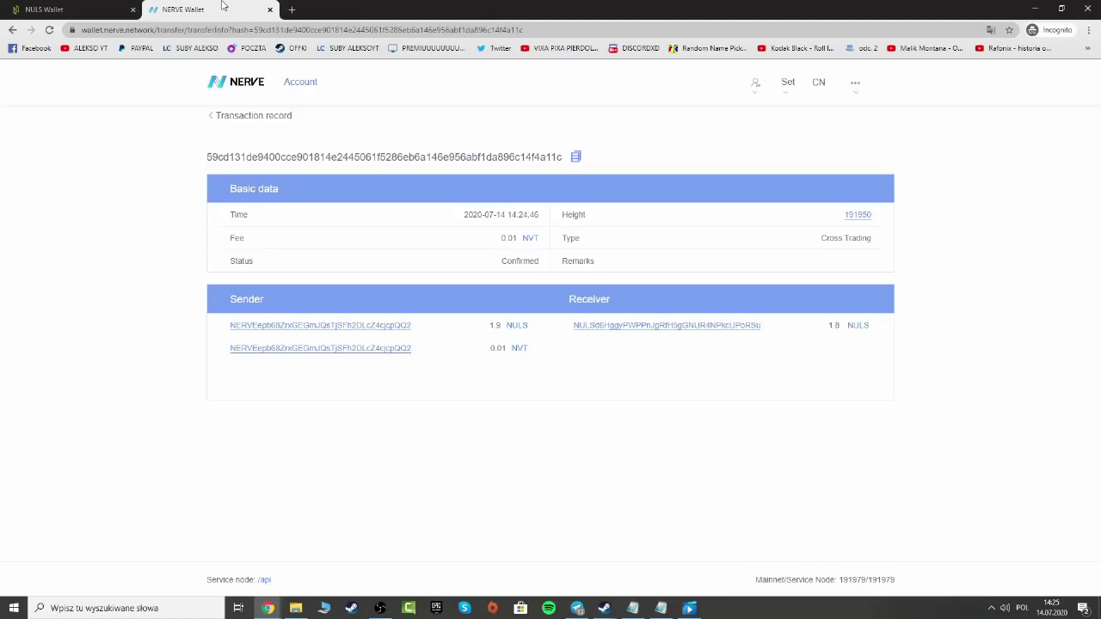
left_click(280, 89)
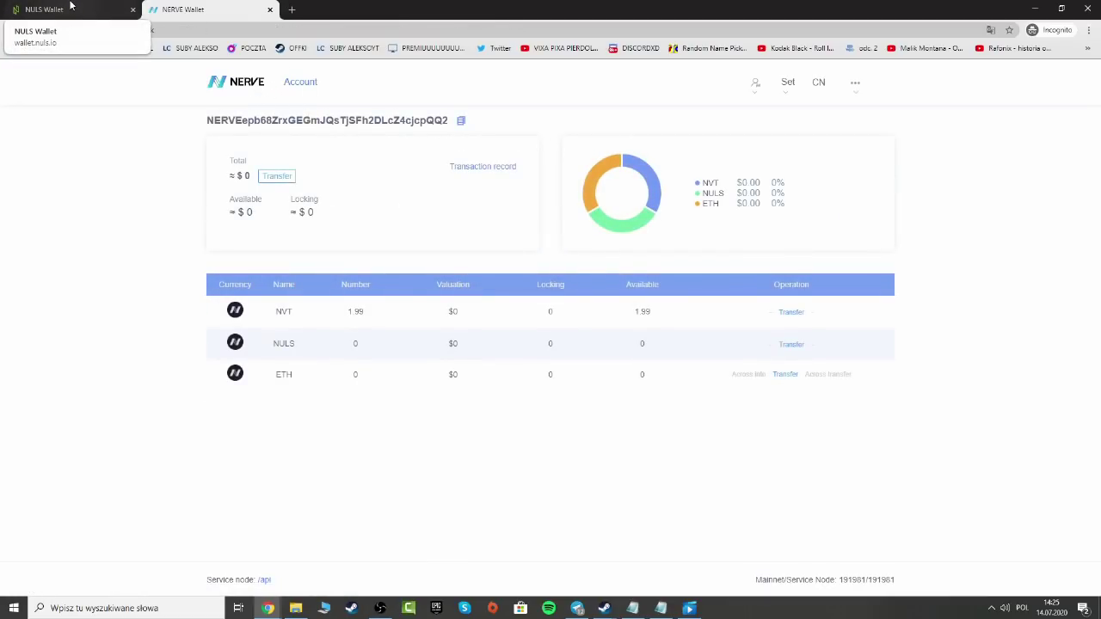
left_click(72, 6)
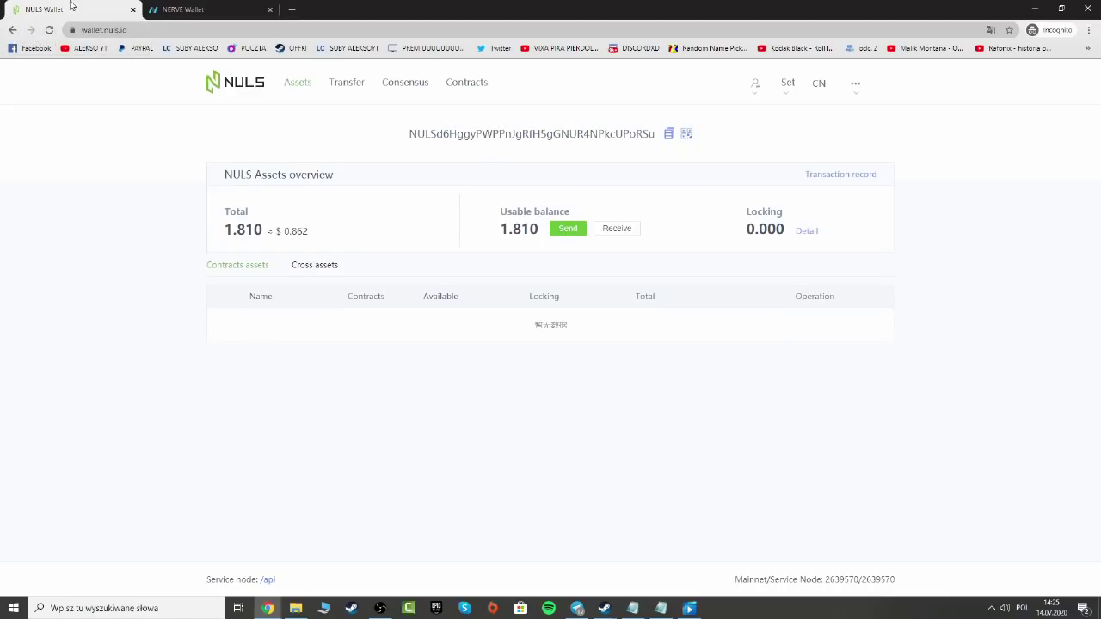
left_click(215, 6)
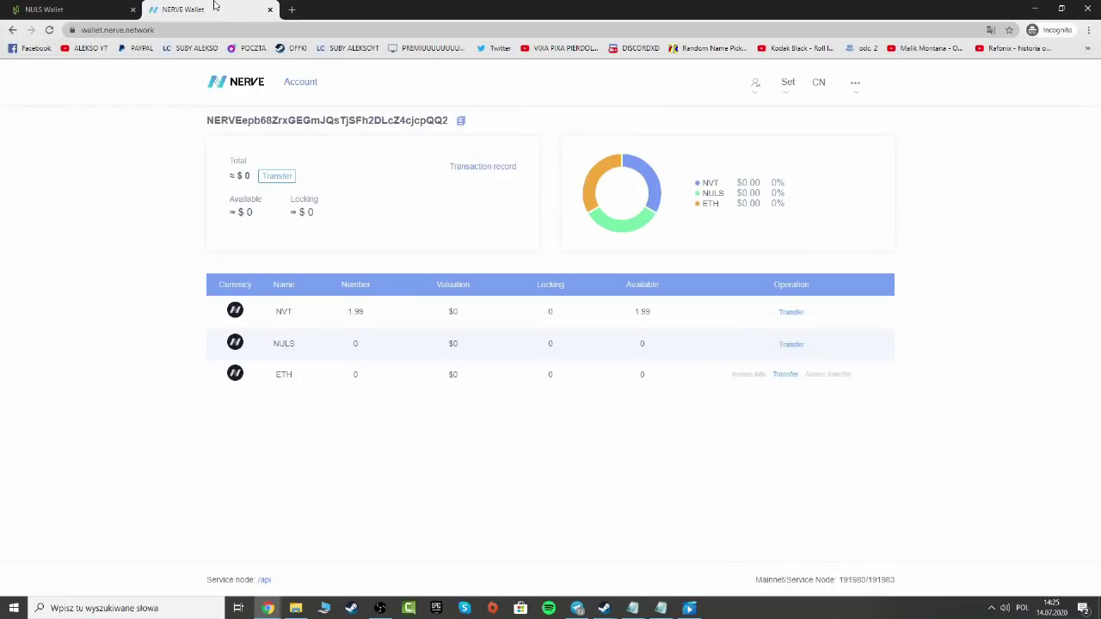
left_click(52, 9)
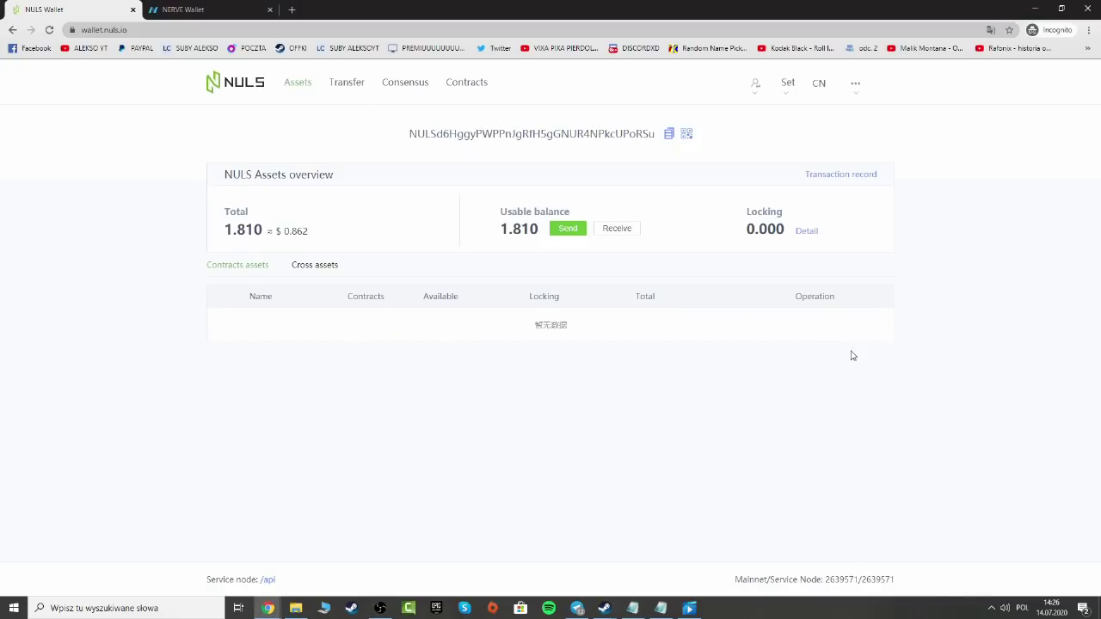
left_click(257, 7)
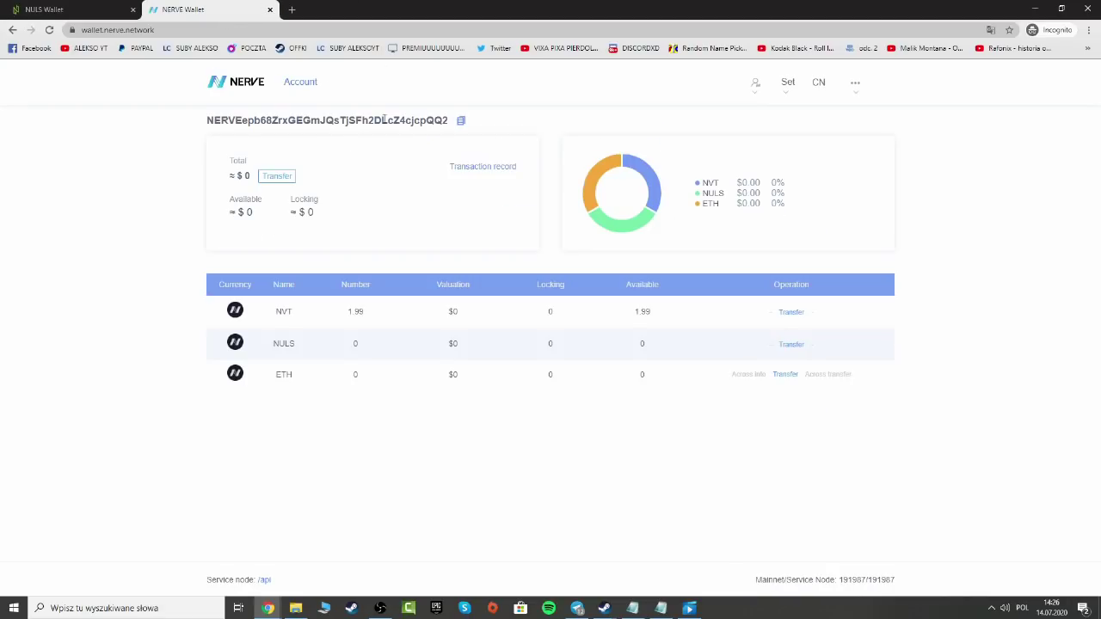
left_click(92, 7)
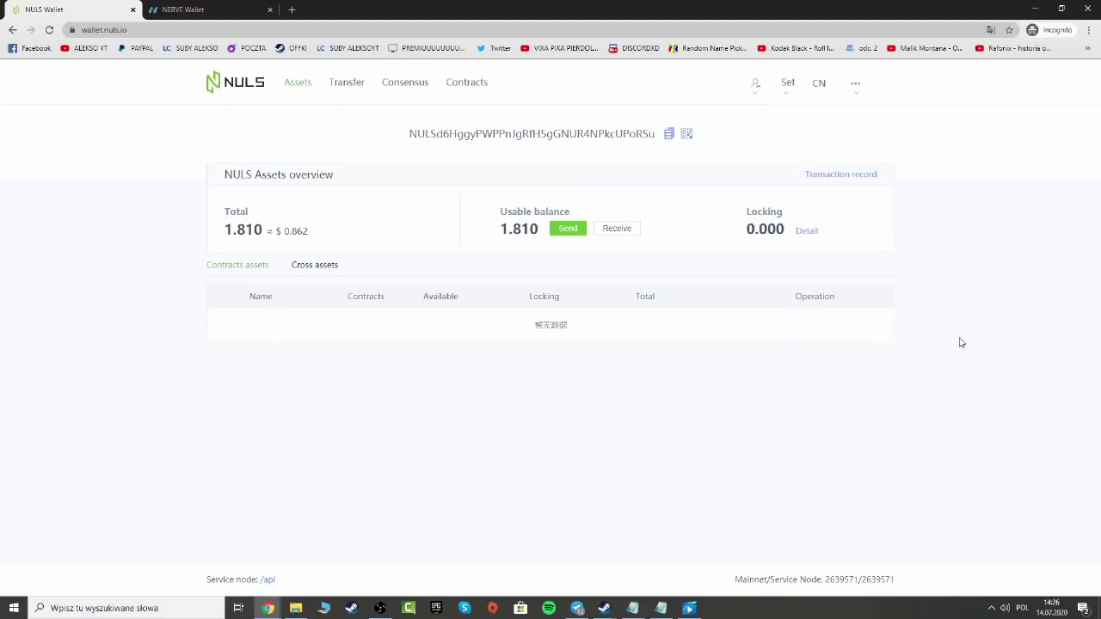